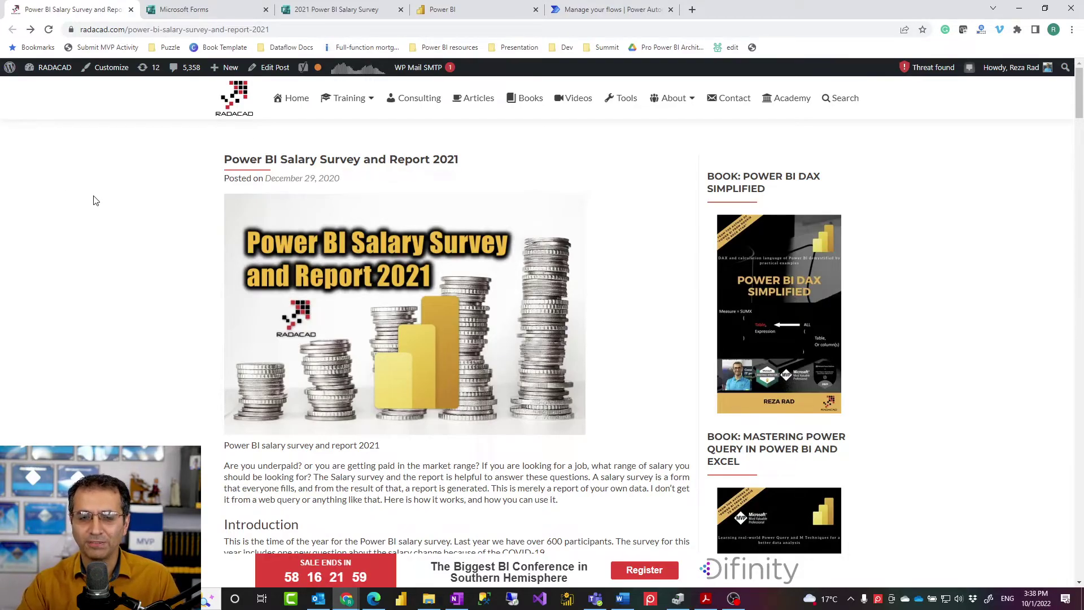
Switch to Microsoft Forms and review the questions of the 2021 Power BI Salary Survey from start to end
click(361, 9)
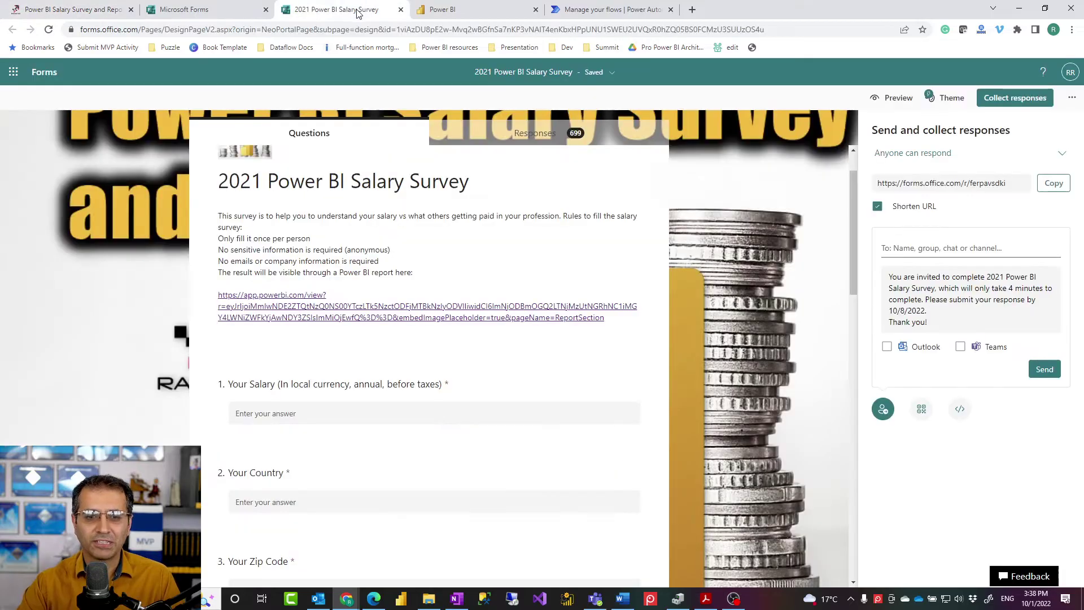
scroll(330, 299, down, 2)
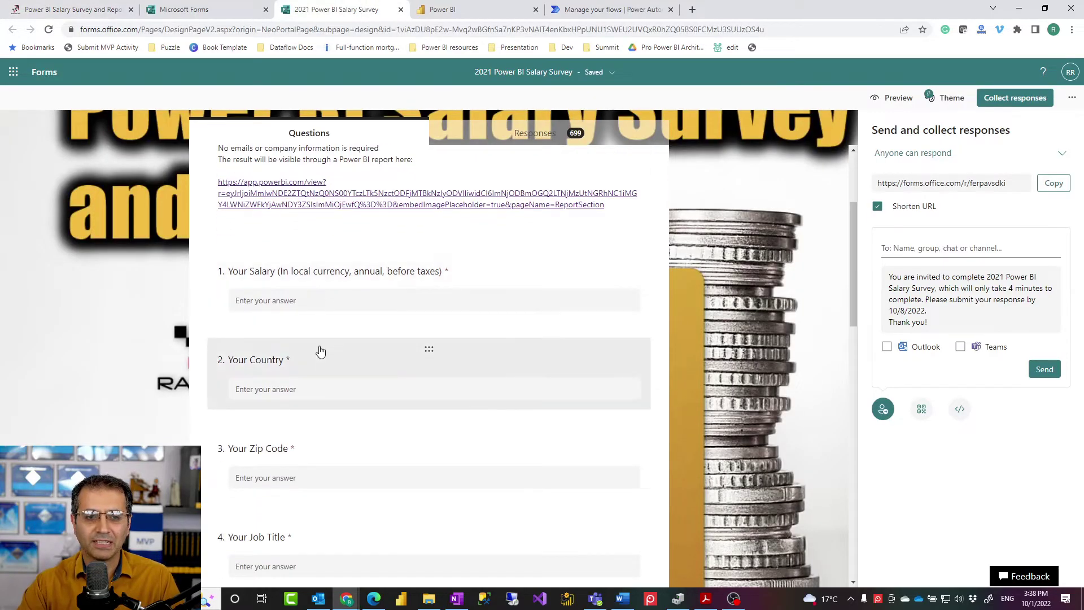
scroll(285, 316, down, 2)
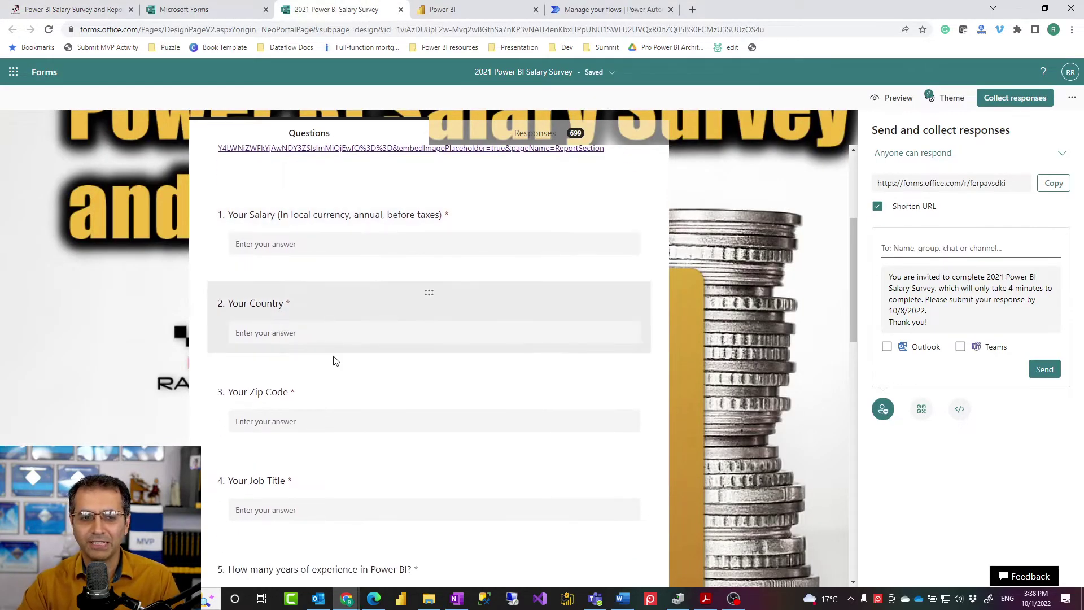
scroll(337, 363, down, 4)
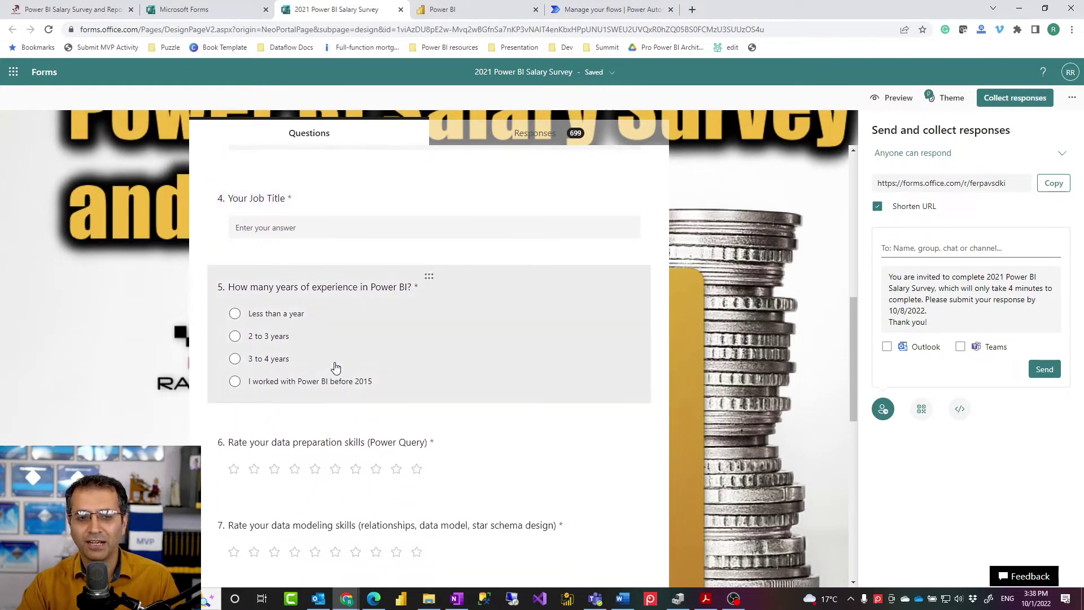
scroll(327, 373, down, 2)
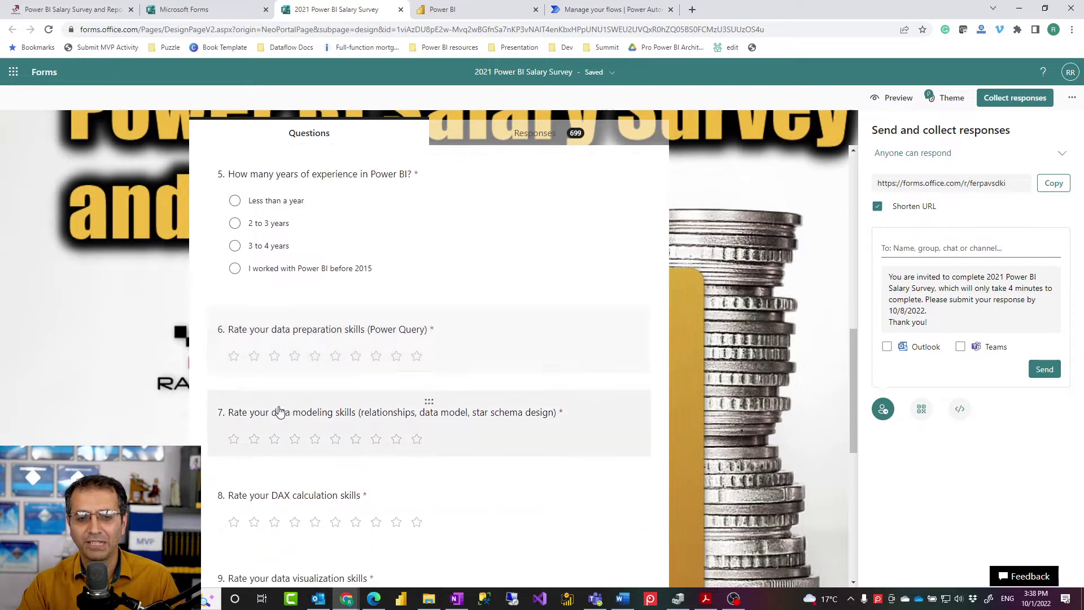
scroll(286, 379, down, 1)
scroll(336, 408, down, 2)
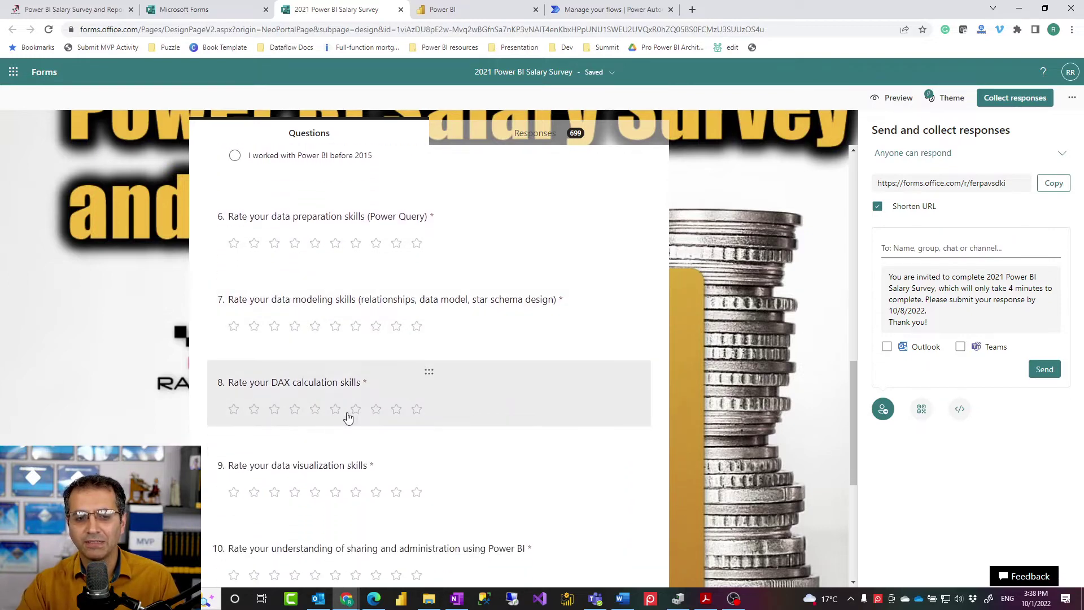
scroll(295, 426, down, 4)
scroll(292, 424, down, 2)
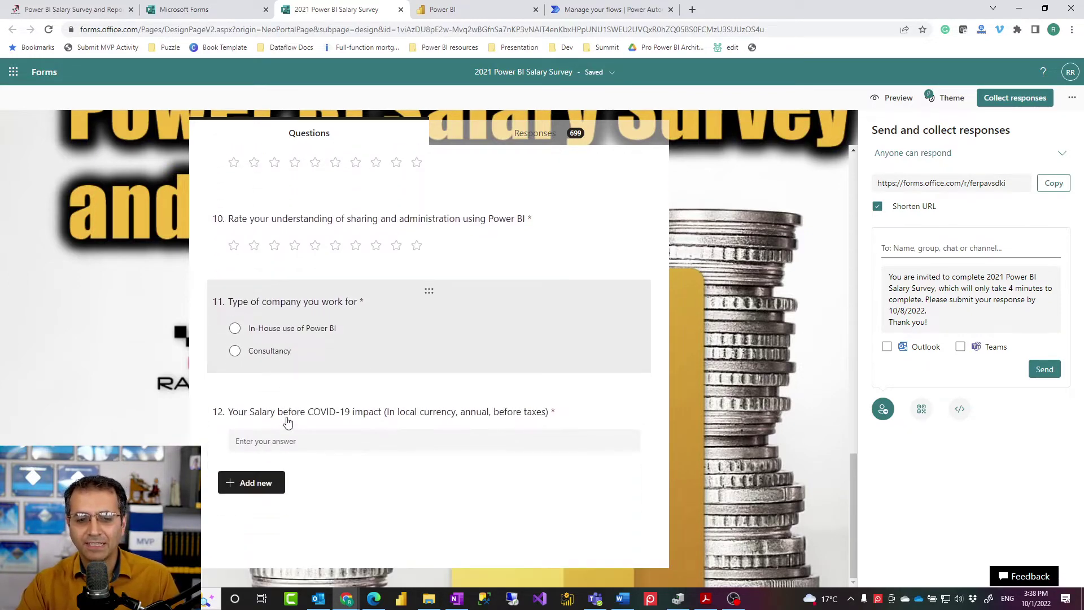
scroll(285, 423, up, 3)
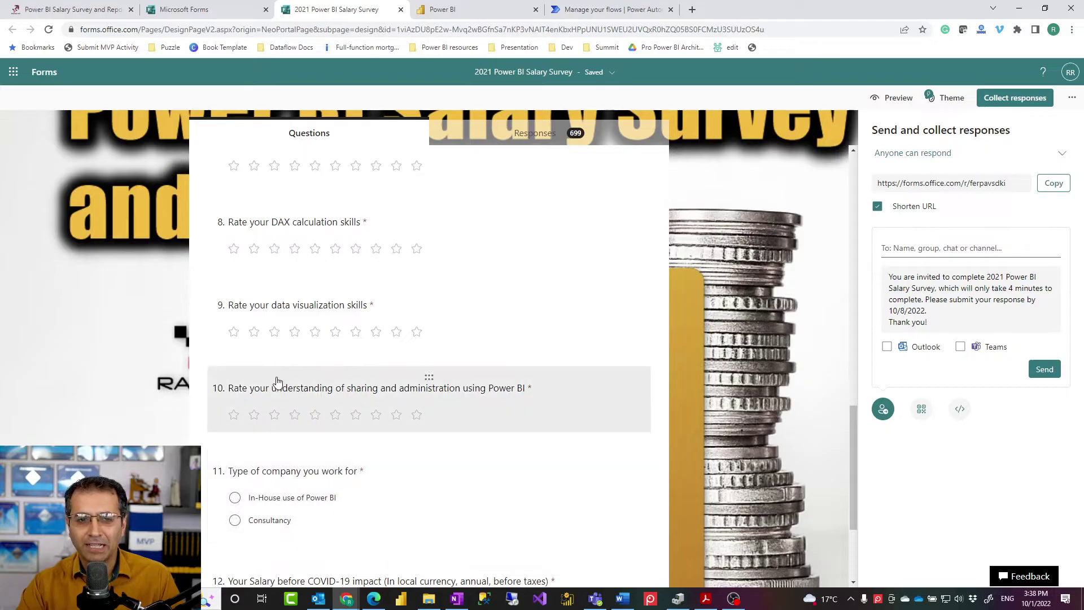
scroll(278, 384, up, 3)
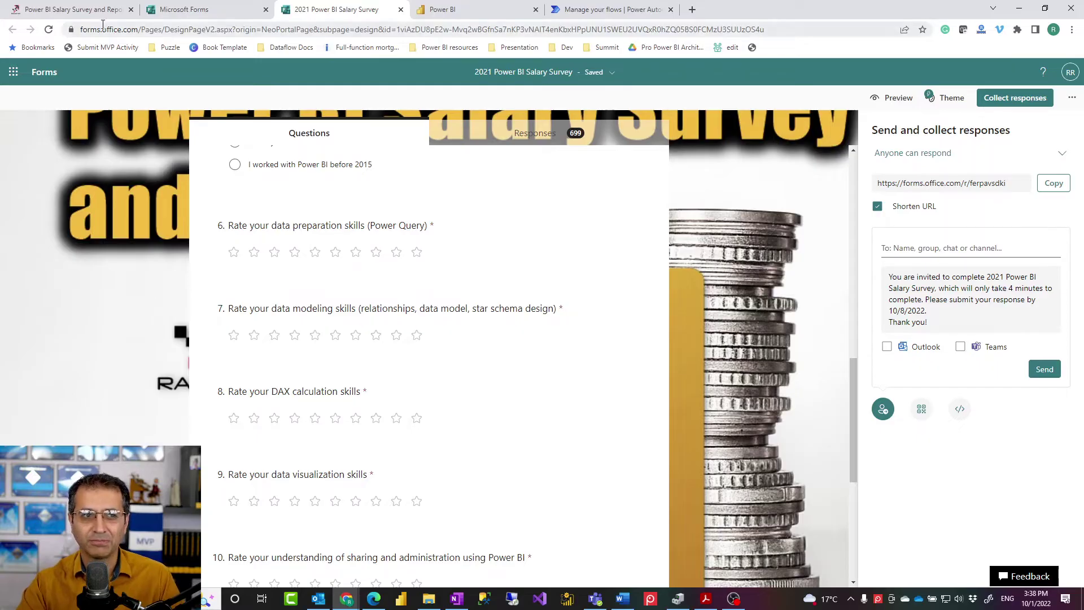
mouse_move(95, 20)
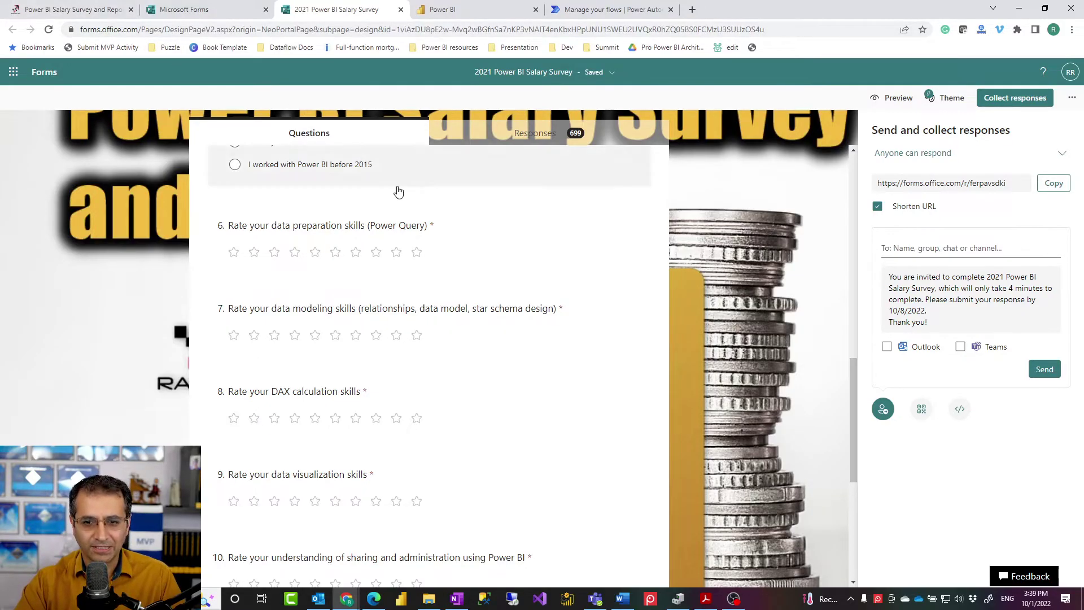
scroll(399, 193, up, 6)
scroll(436, 254, down, 3)
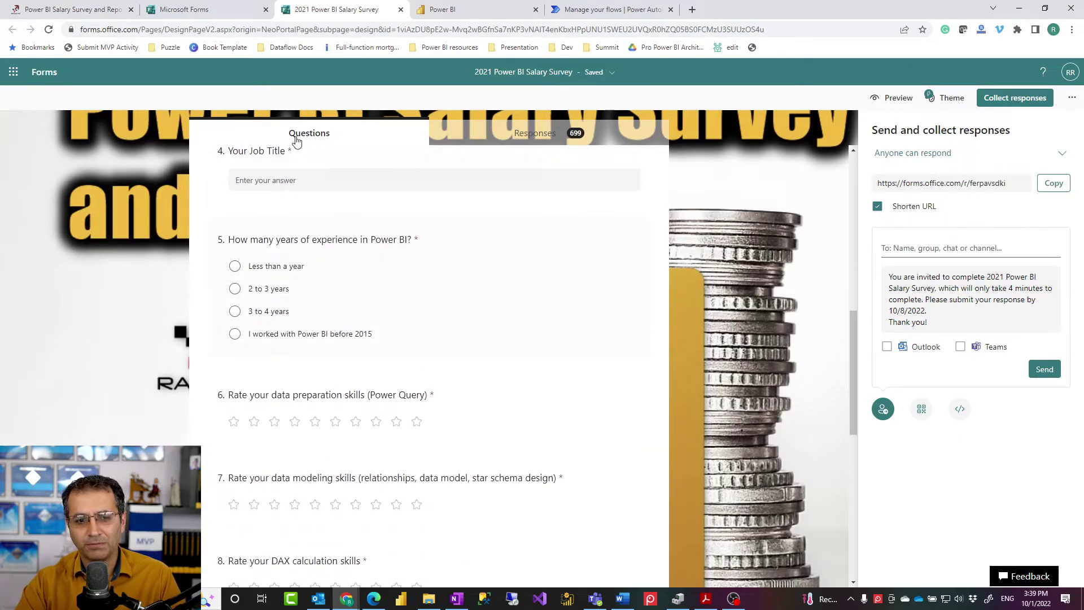
Look over the Microsoft Forms home page with its recent forms and return to the 2021 Power BI Salary Survey questions
click(189, 10)
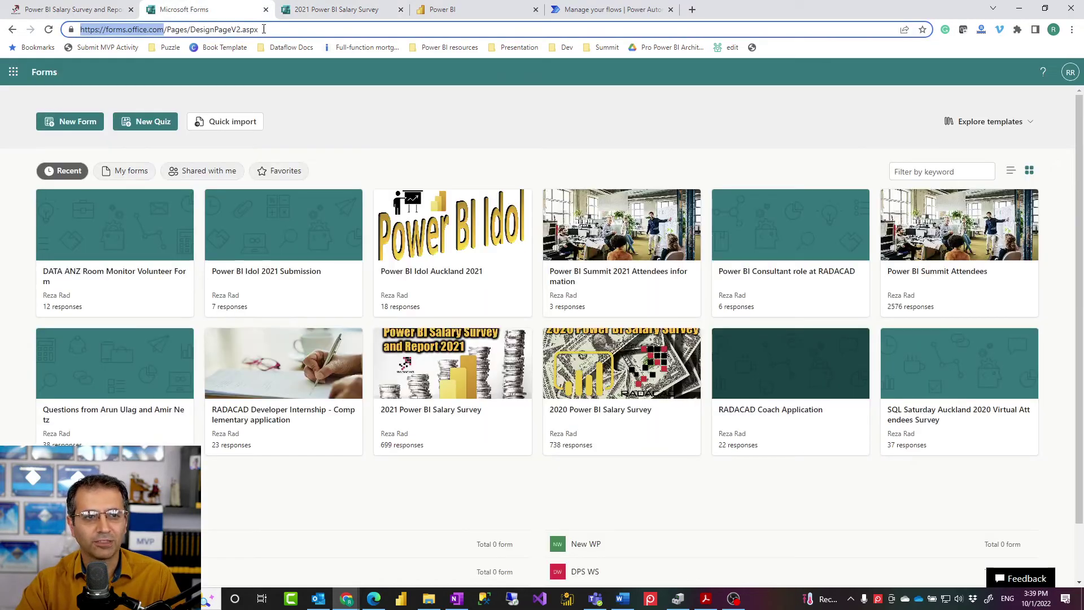
click(338, 10)
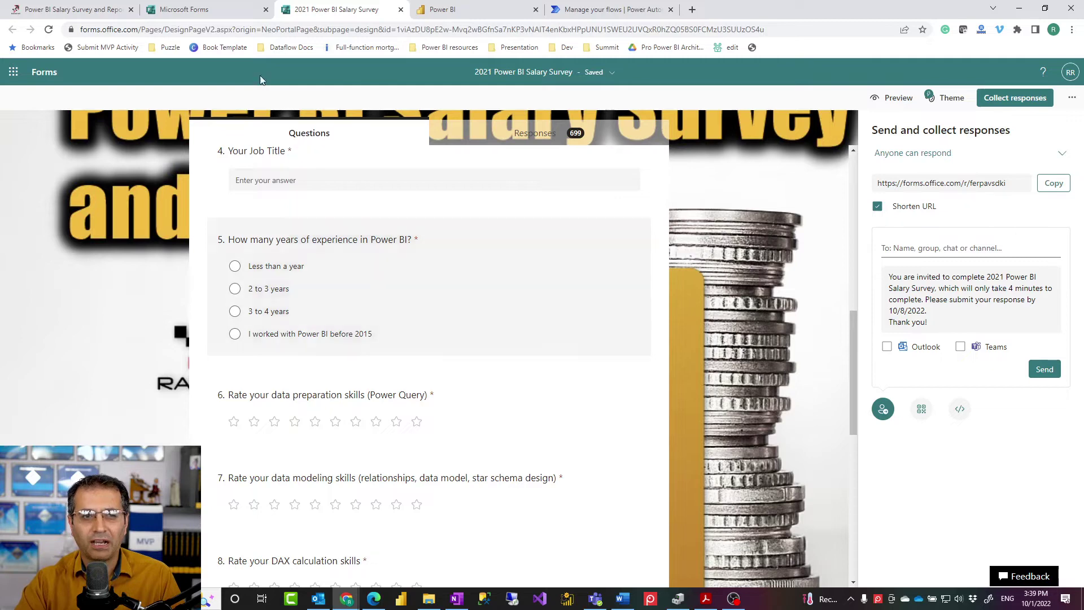
click(217, 11)
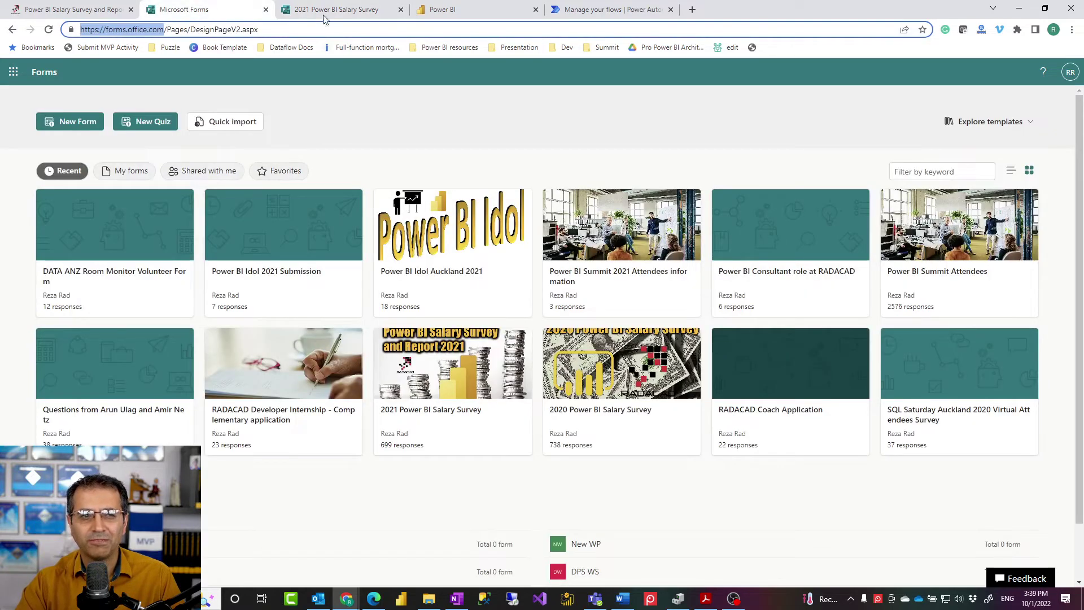
click(343, 13)
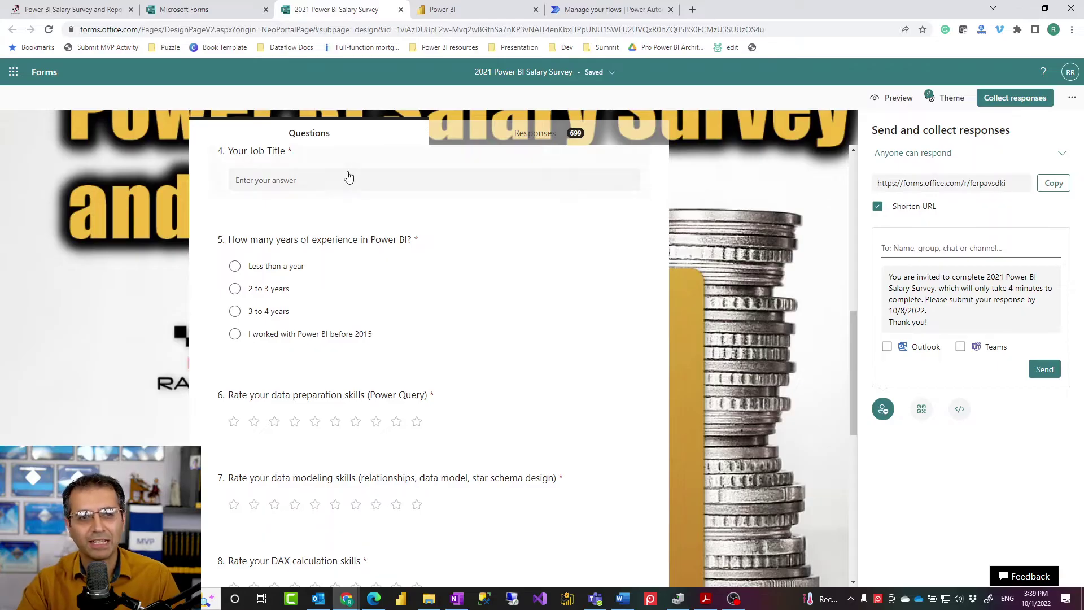
scroll(344, 181, down, 7)
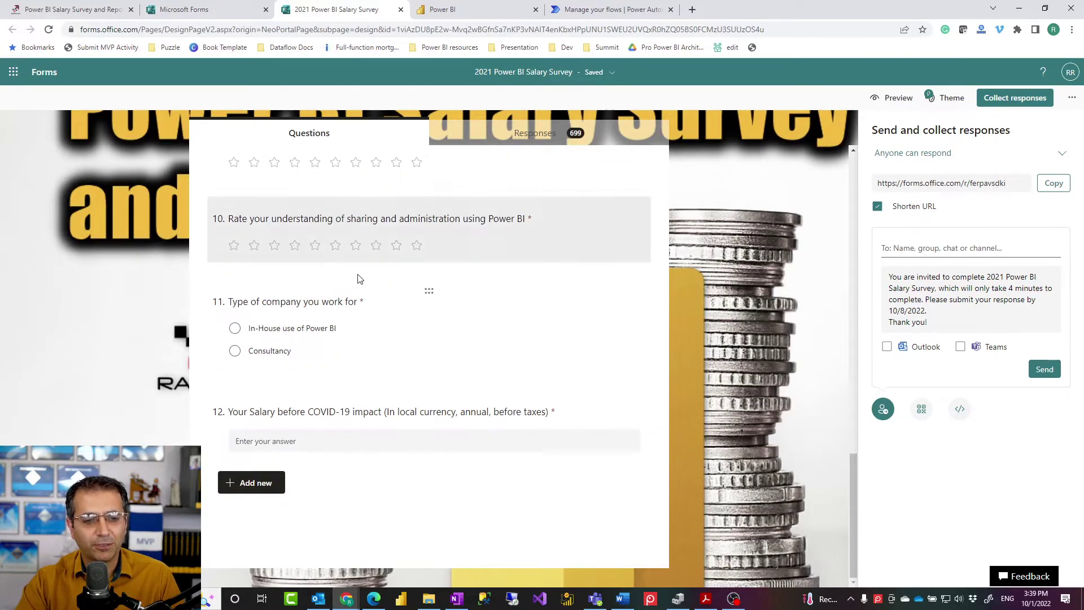
scroll(305, 215, up, 10)
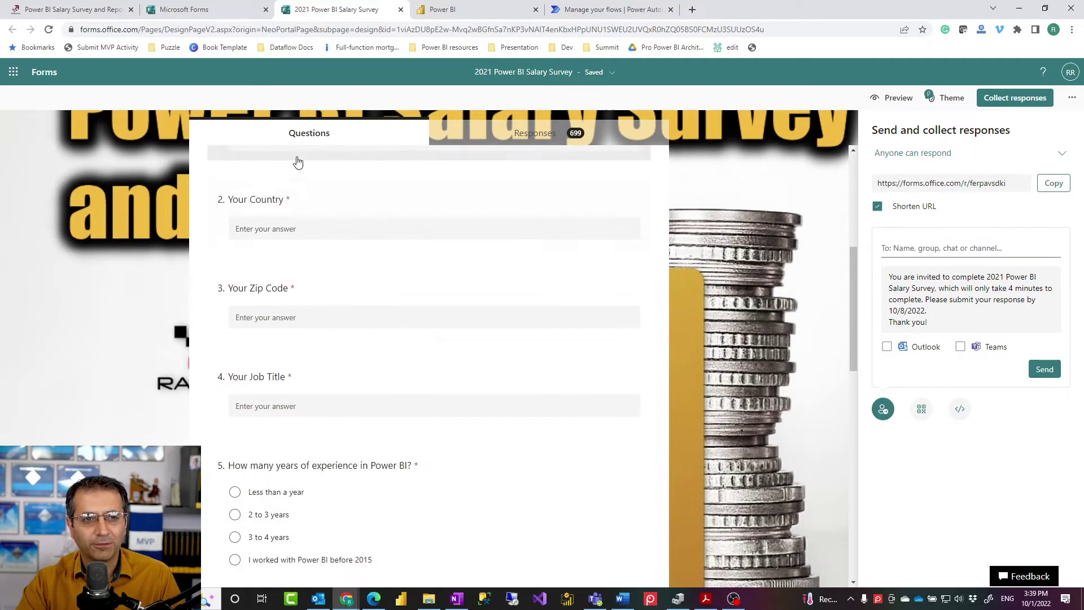
scroll(312, 328, down, 1)
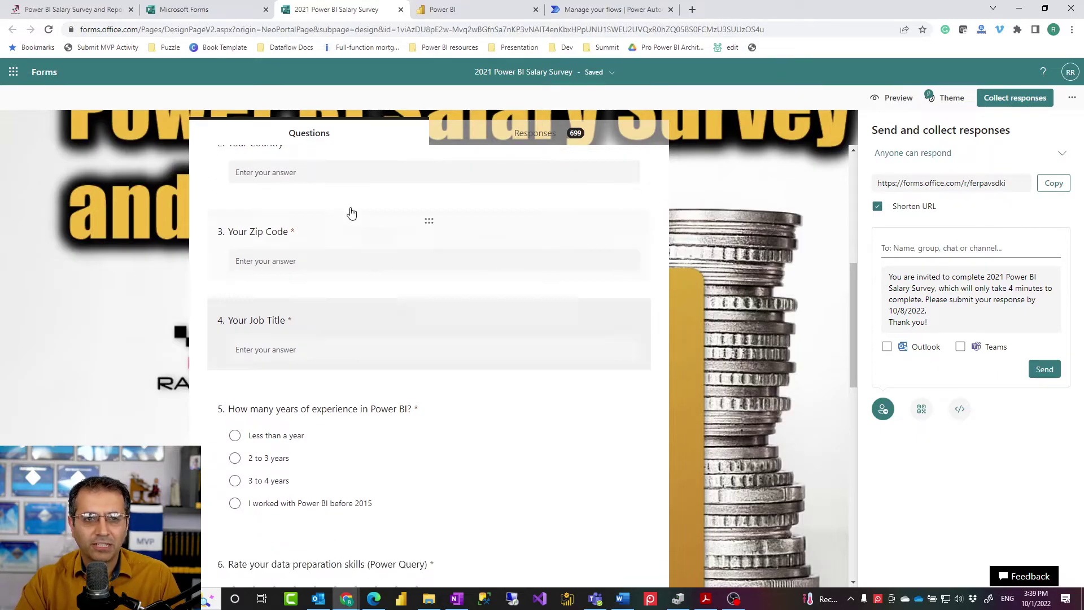
Switch to the Public Reports workspace in Power BI and dismiss the open dataset options
click(465, 12)
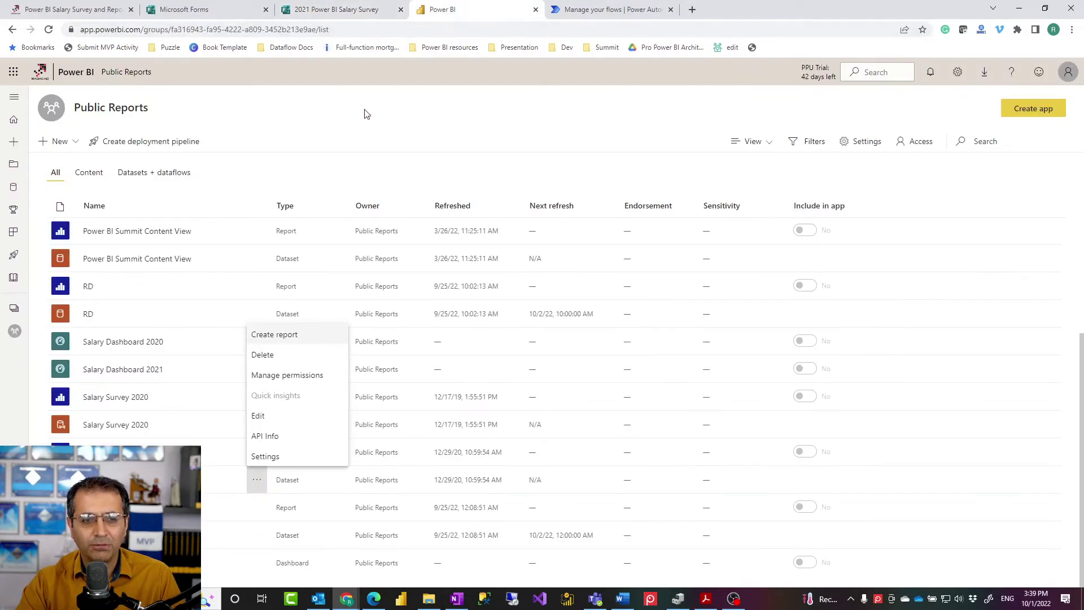
click(336, 151)
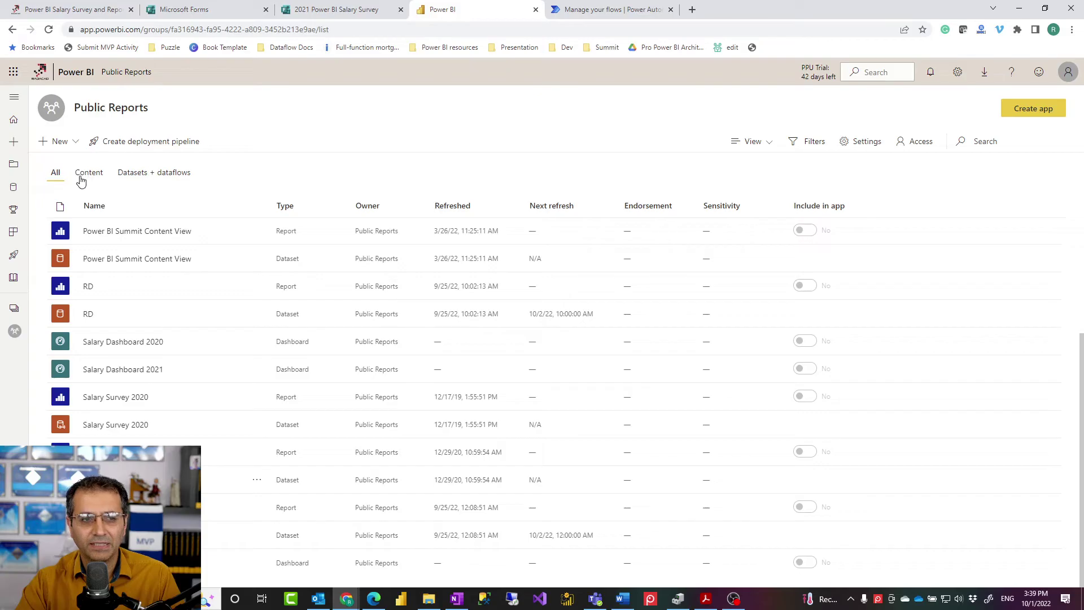
Start a new streaming dataset in the Public Reports workspace with API as the data source
click(77, 142)
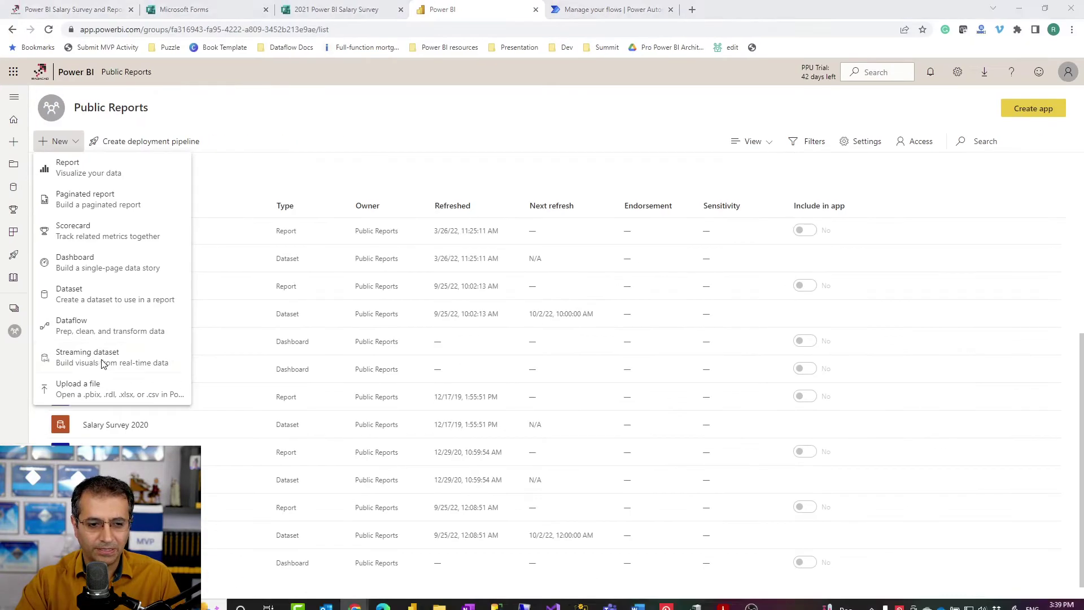
click(82, 368)
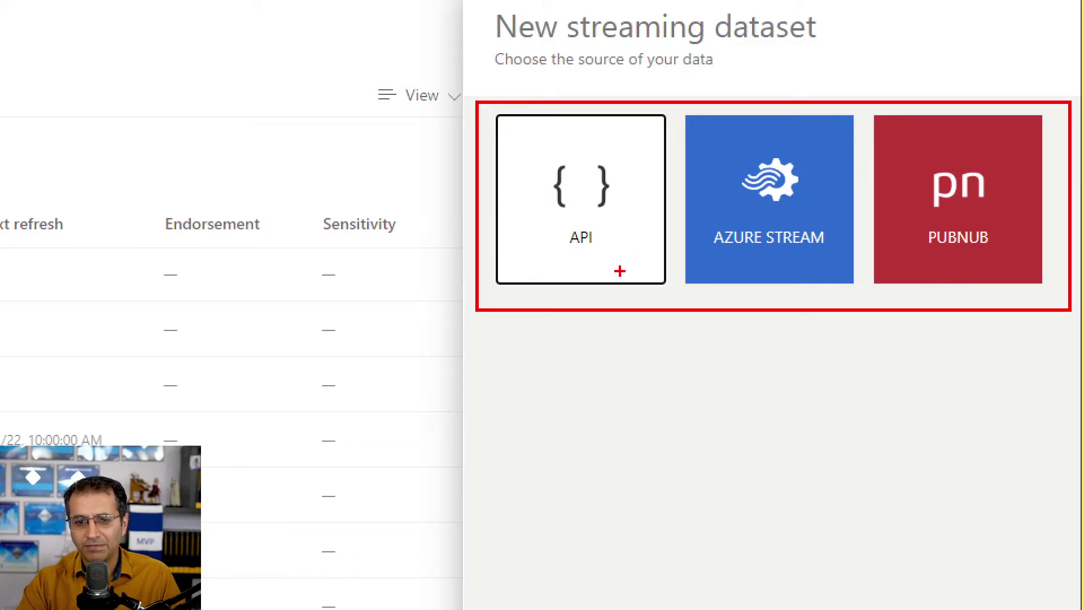
mouse_move(563, 274)
mouse_down()
mouse_move(553, 165)
mouse_move(618, 151)
mouse_move(631, 258)
mouse_move(577, 260)
mouse_move(554, 243)
mouse_up()
key(Escape)
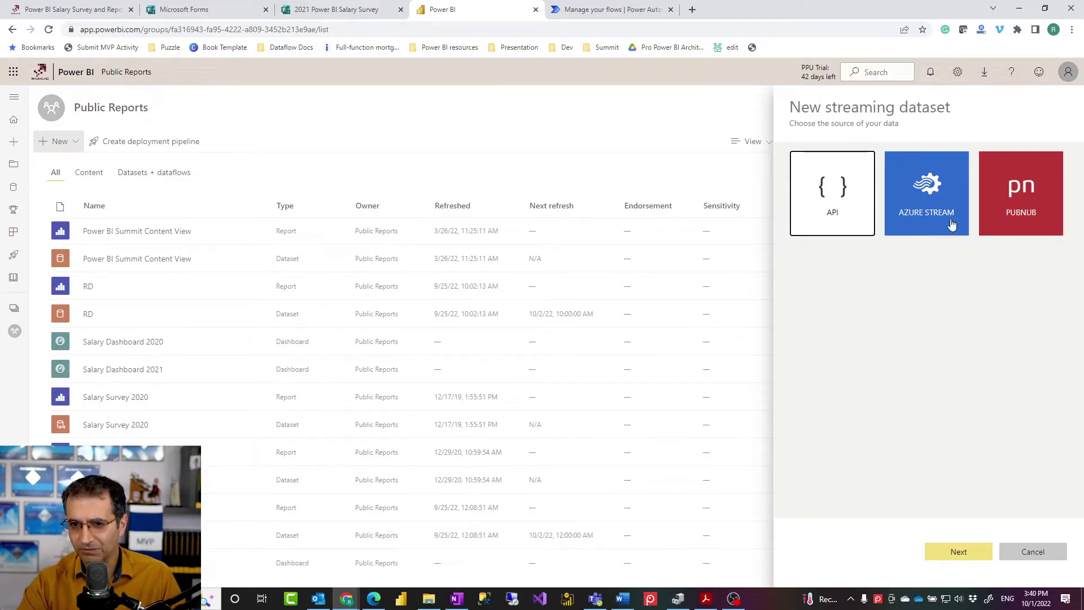
click(950, 557)
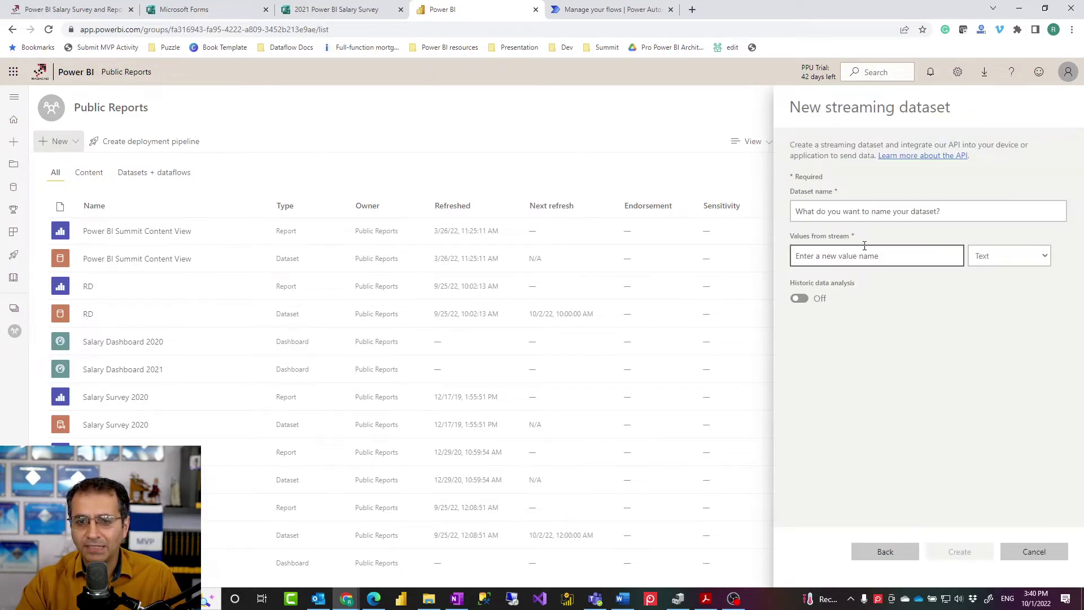
Add a stream value named temp with the data type Number to the new streaming dataset
click(857, 218)
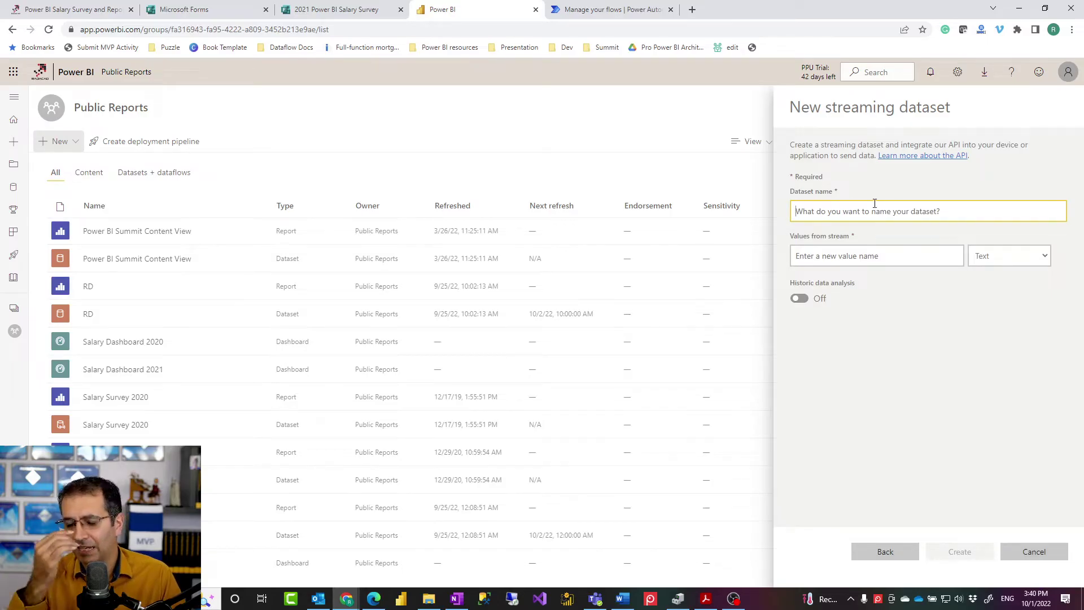
click(822, 262)
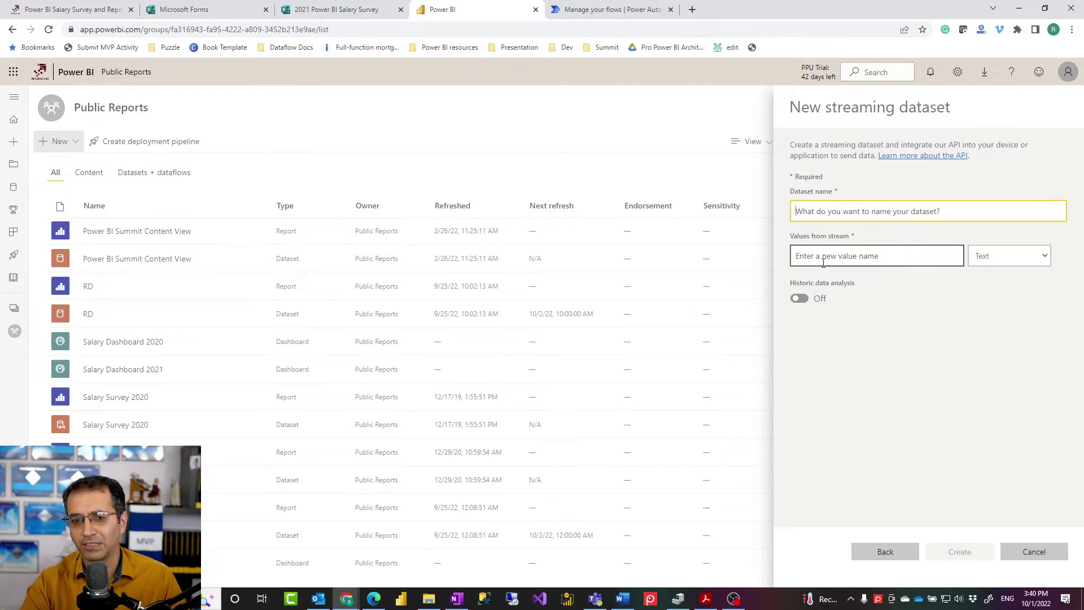
text(temp)
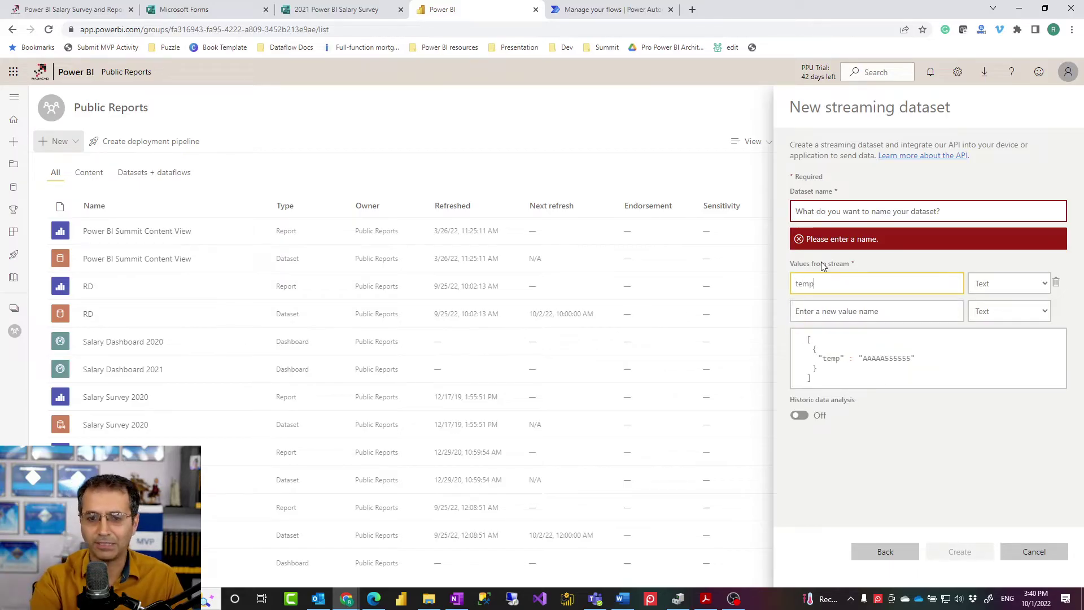
text(r)
key(BackSpace)
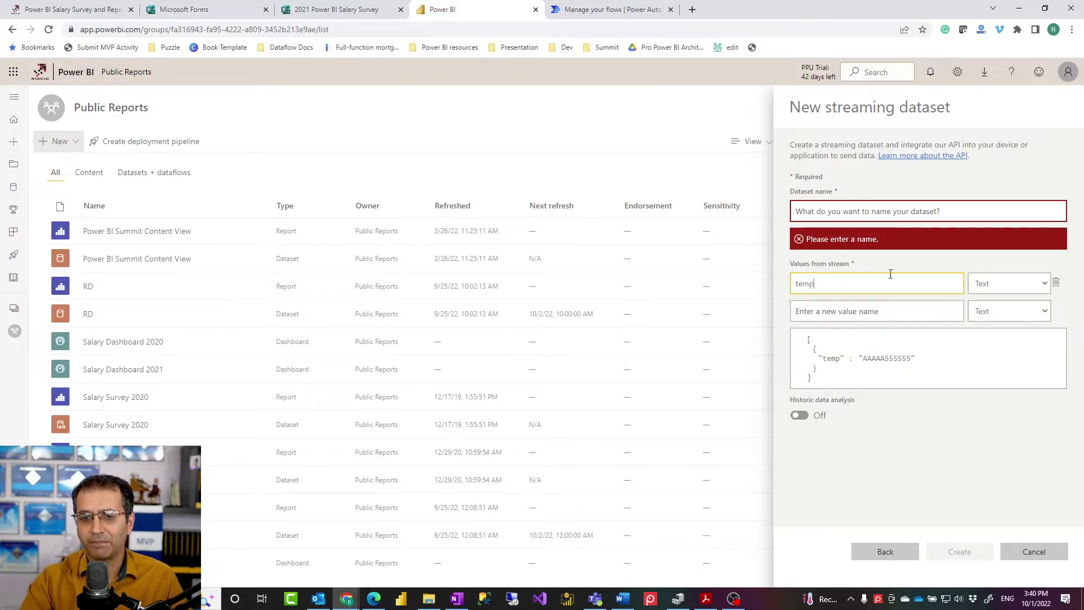
click(1010, 286)
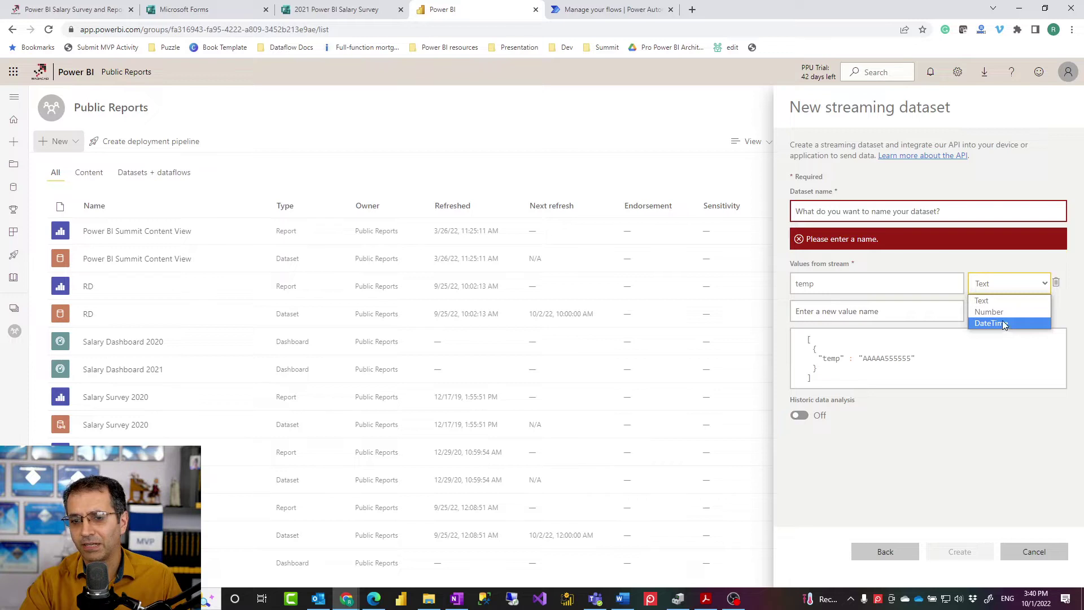
click(993, 312)
Try adding a second stream value named value with the data type Text, and discard the new streaming dataset
click(869, 308)
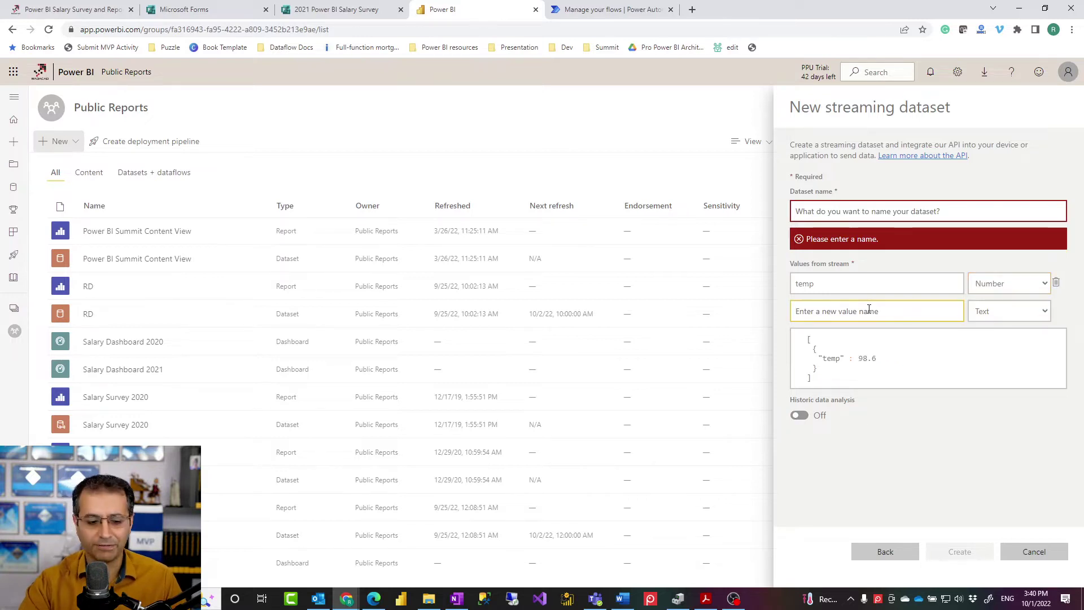
text(value)
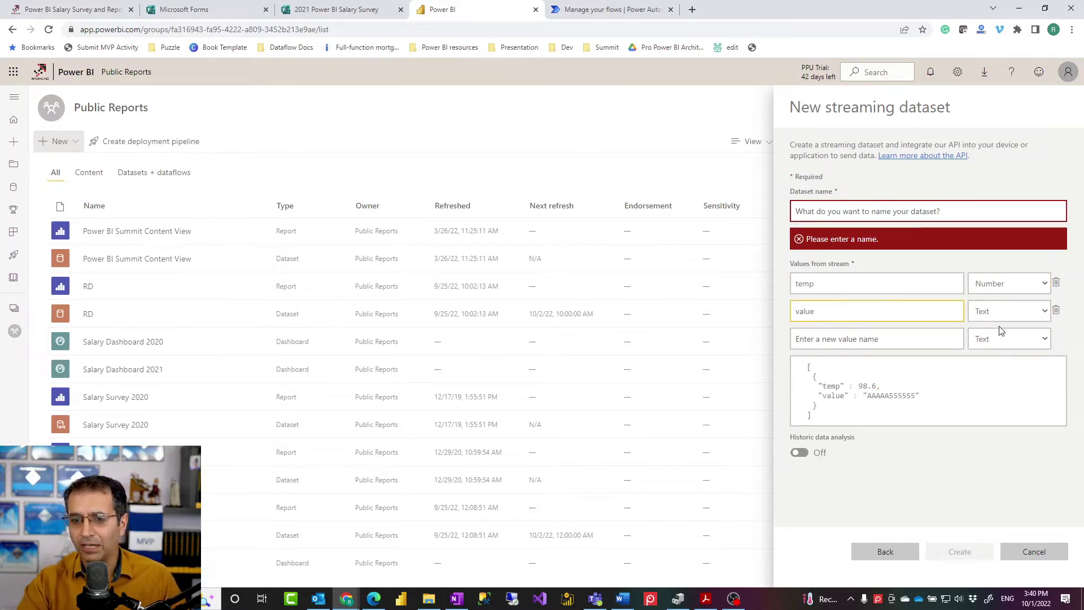
click(1008, 312)
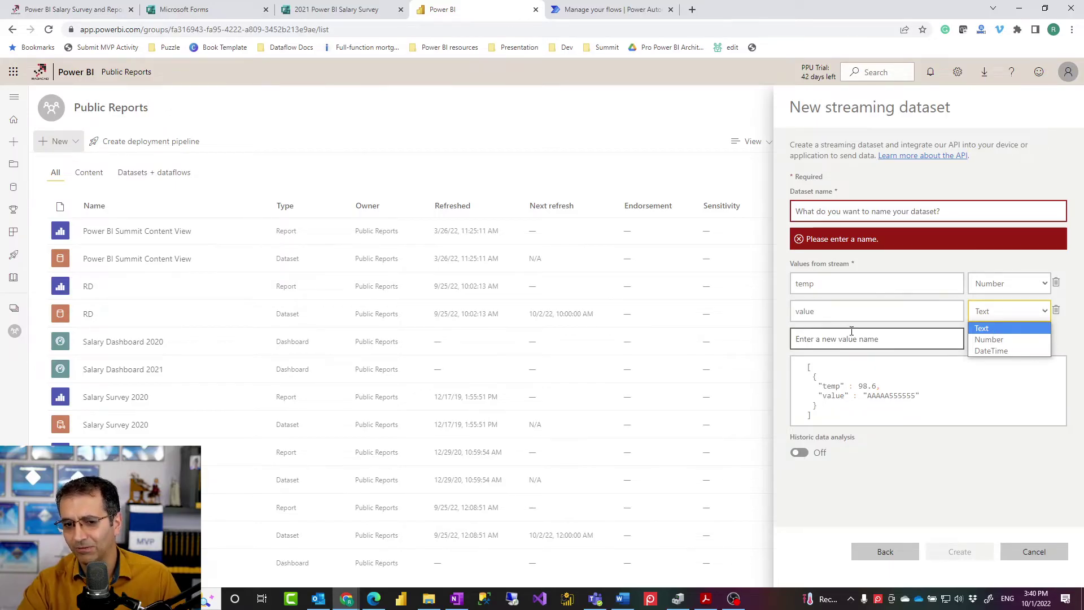
click(971, 468)
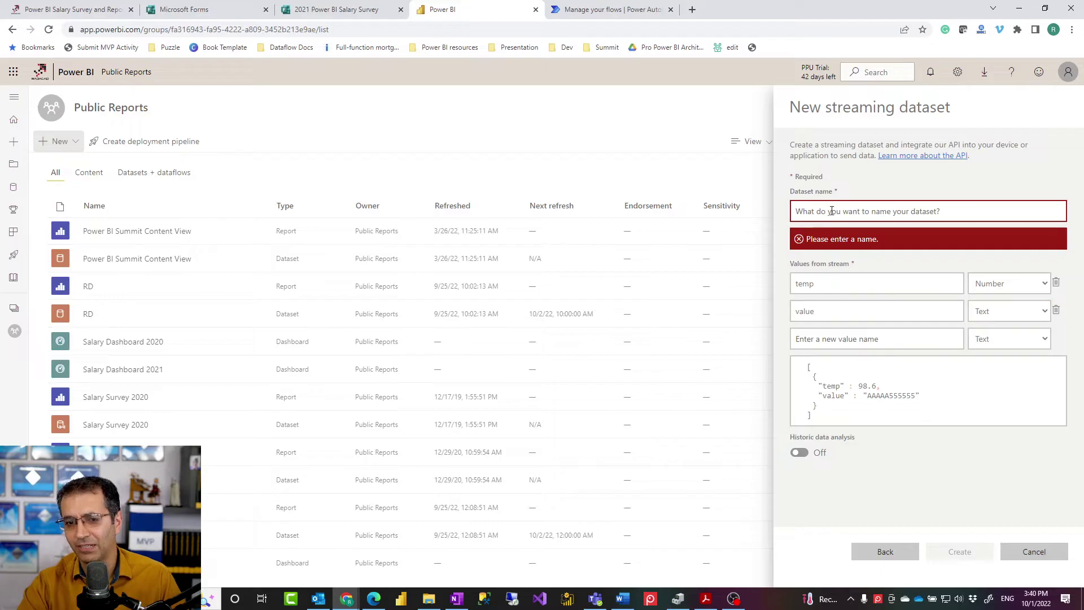
click(1034, 552)
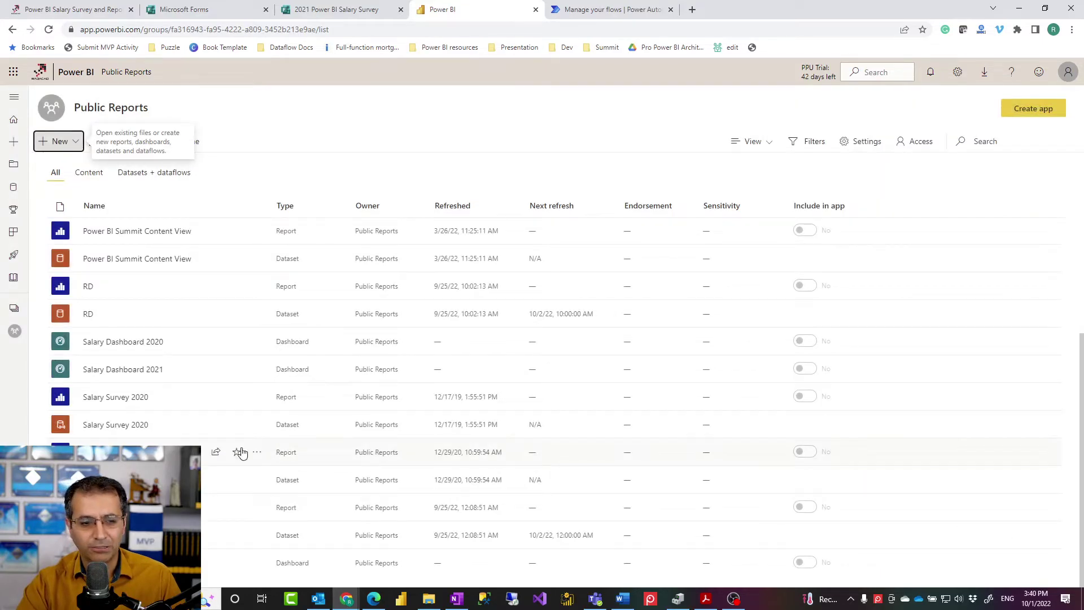
Review the Salary Survey 2021 streaming dataset's stream values, sample JSON and historic data analysis setting, then close it without changes
click(257, 479)
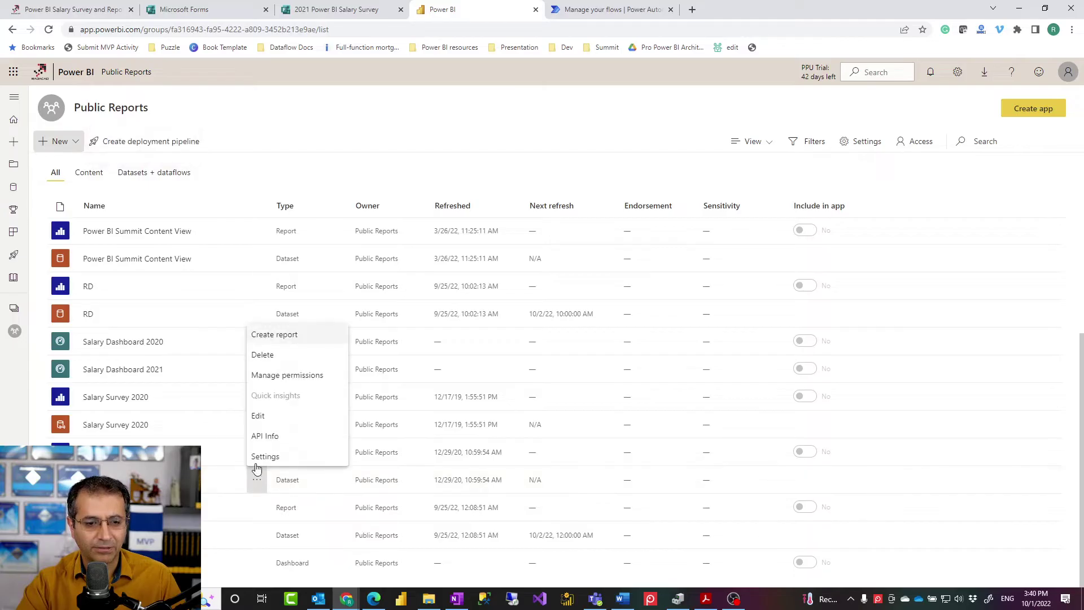
click(260, 417)
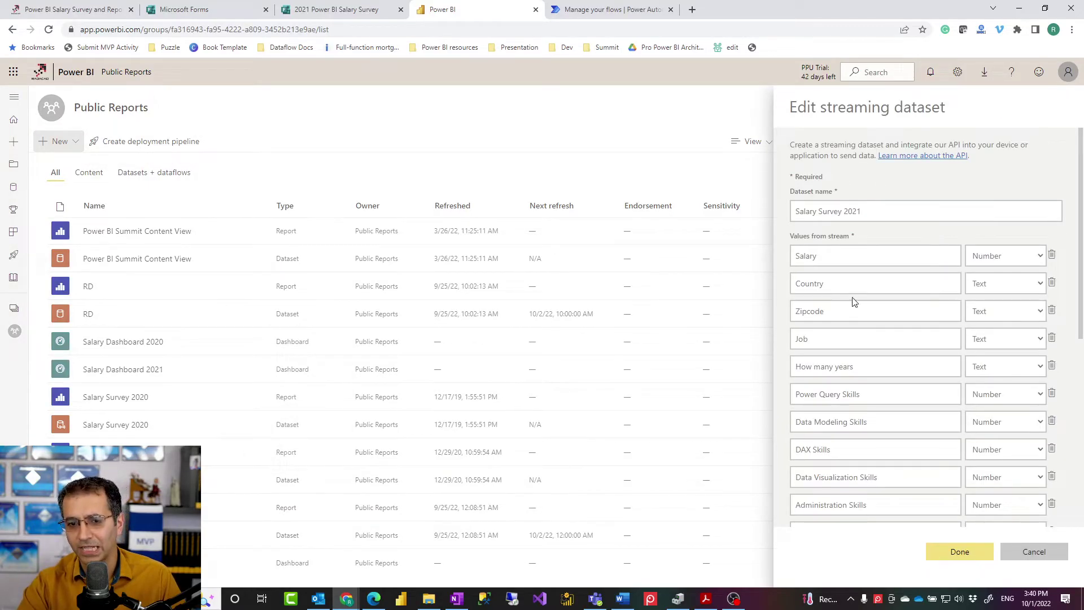
scroll(854, 303, down, 6)
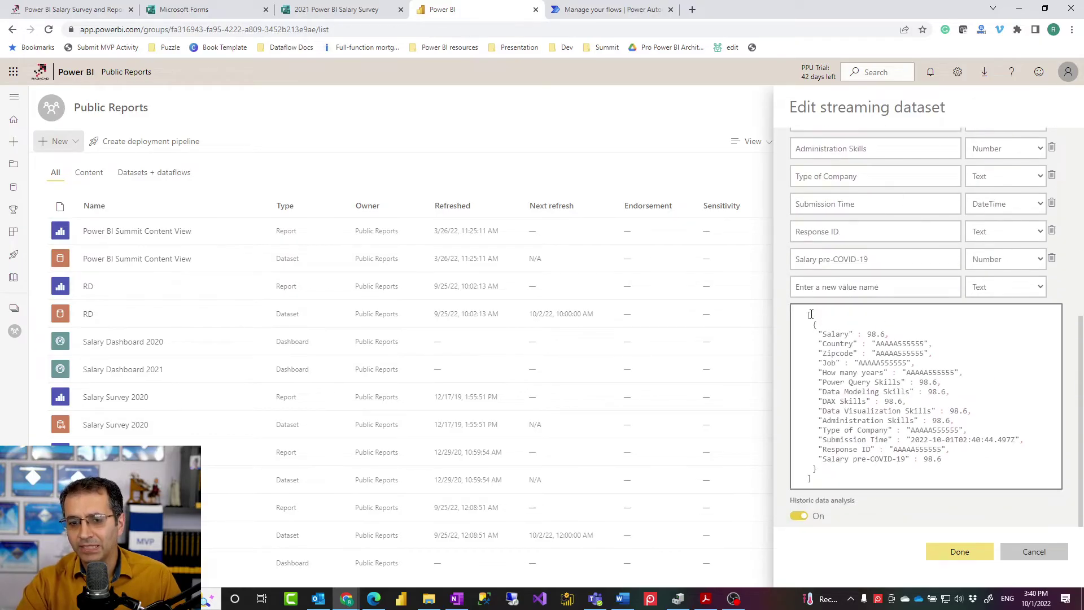
drag(806, 318, 826, 484)
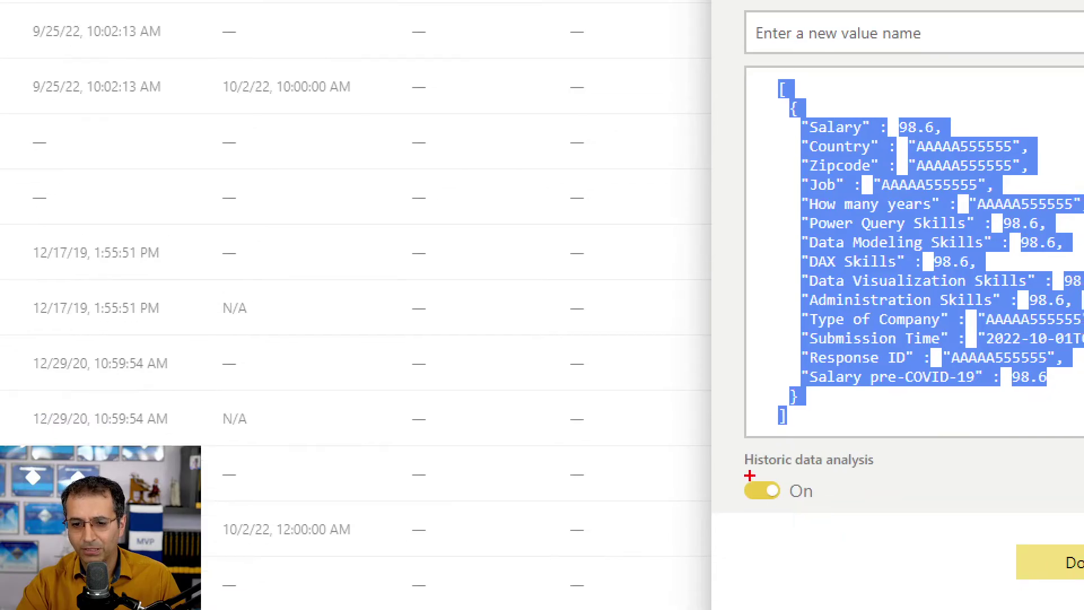
drag(726, 442, 901, 509)
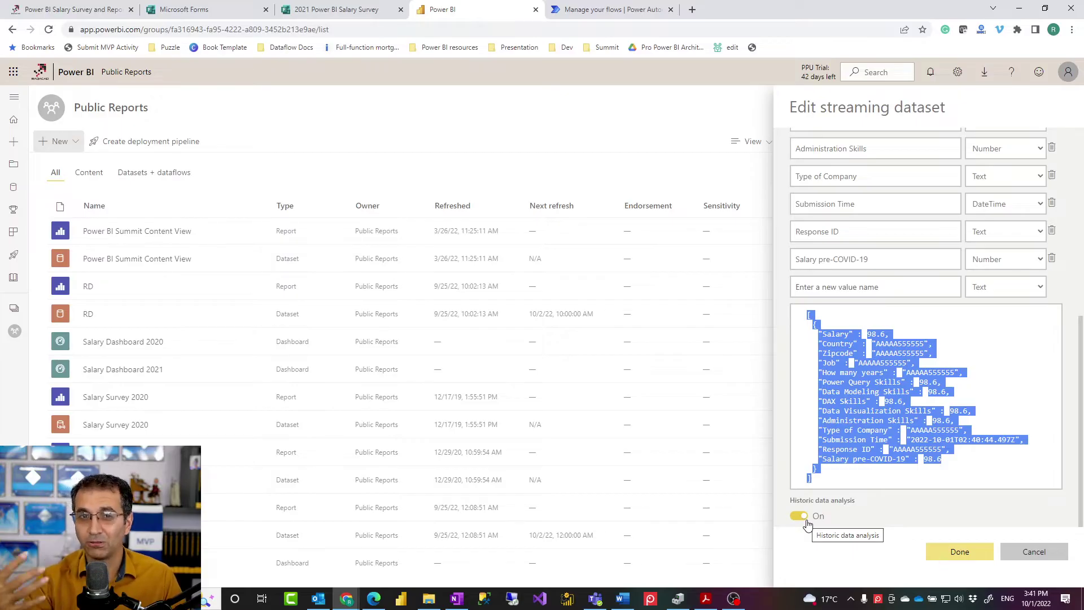
click(845, 544)
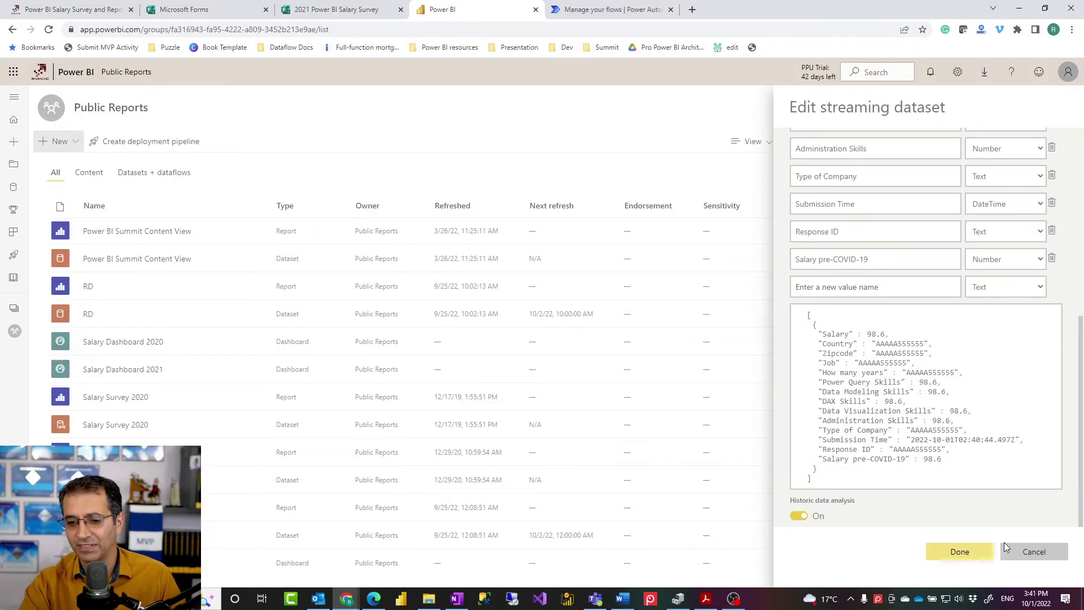
click(1045, 557)
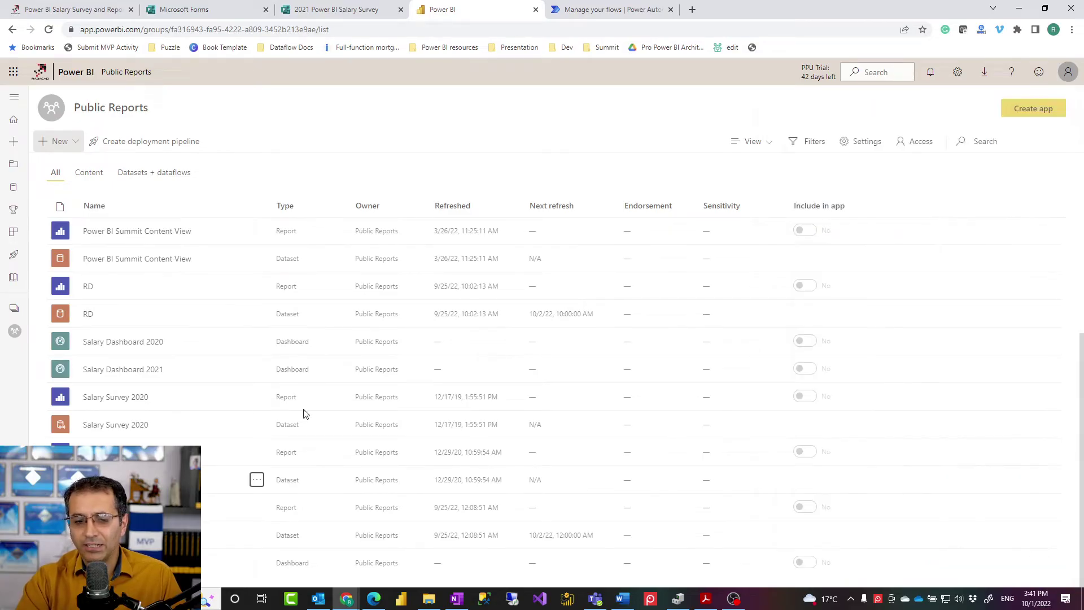
Examine the API info of the Salary Survey 2021 dataset, including the push URL and raw JSON sample, and close it
click(257, 480)
click(270, 436)
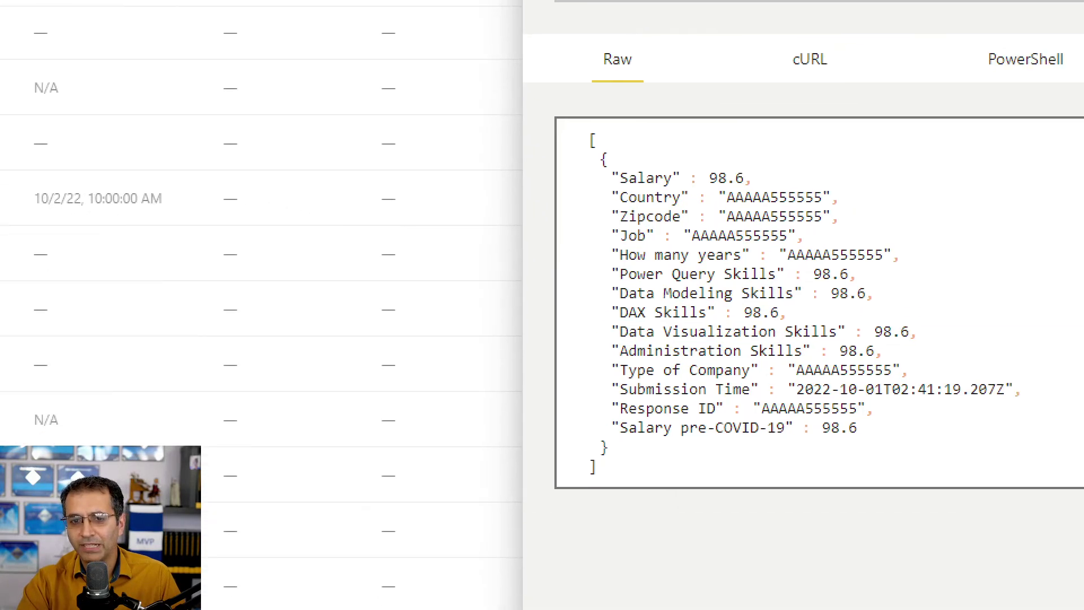
mouse_move(518, 33)
mouse_down()
mouse_move(588, 78)
mouse_move(994, 489)
mouse_move(1080, 502)
mouse_up()
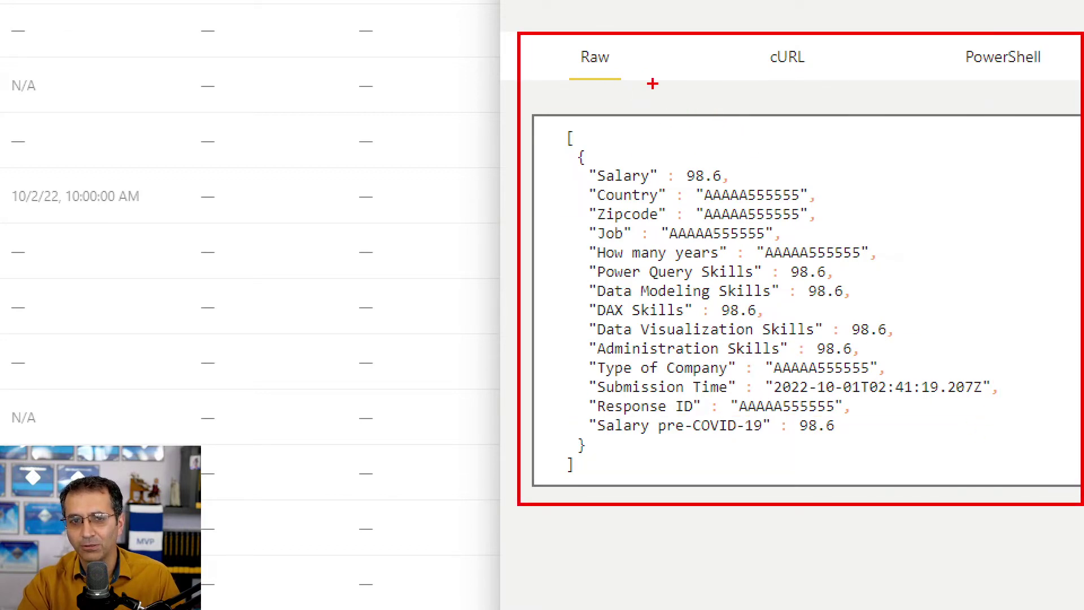
key(Escape)
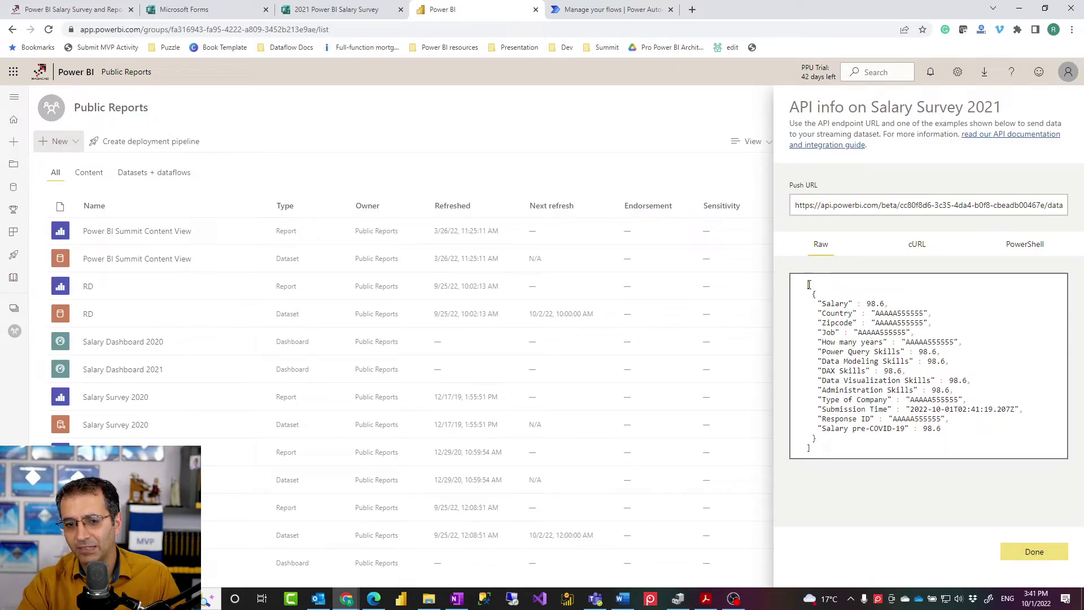
drag(808, 284, 863, 450)
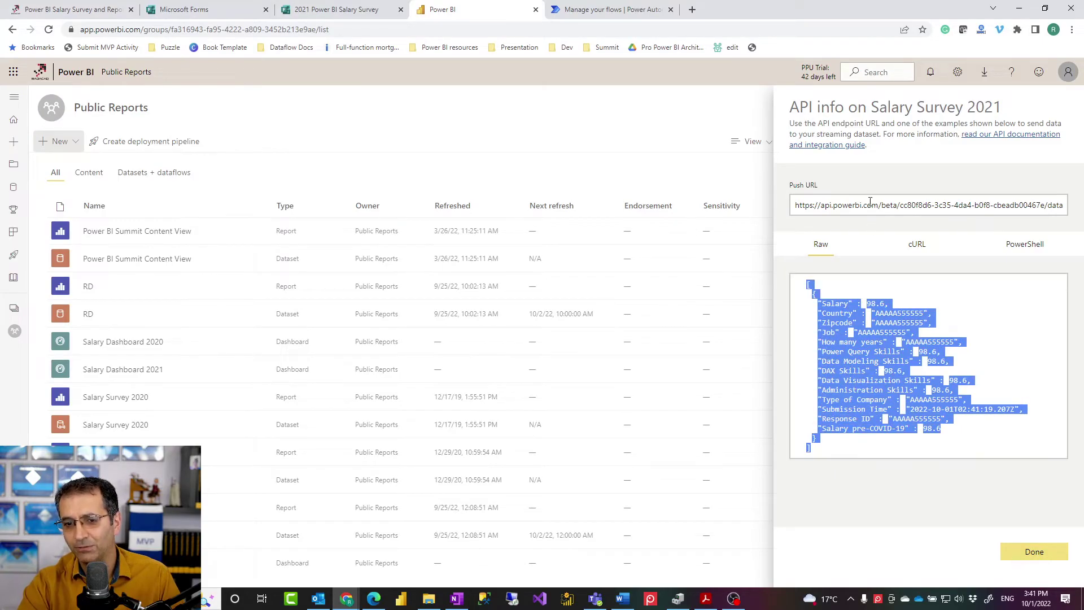
click(1014, 552)
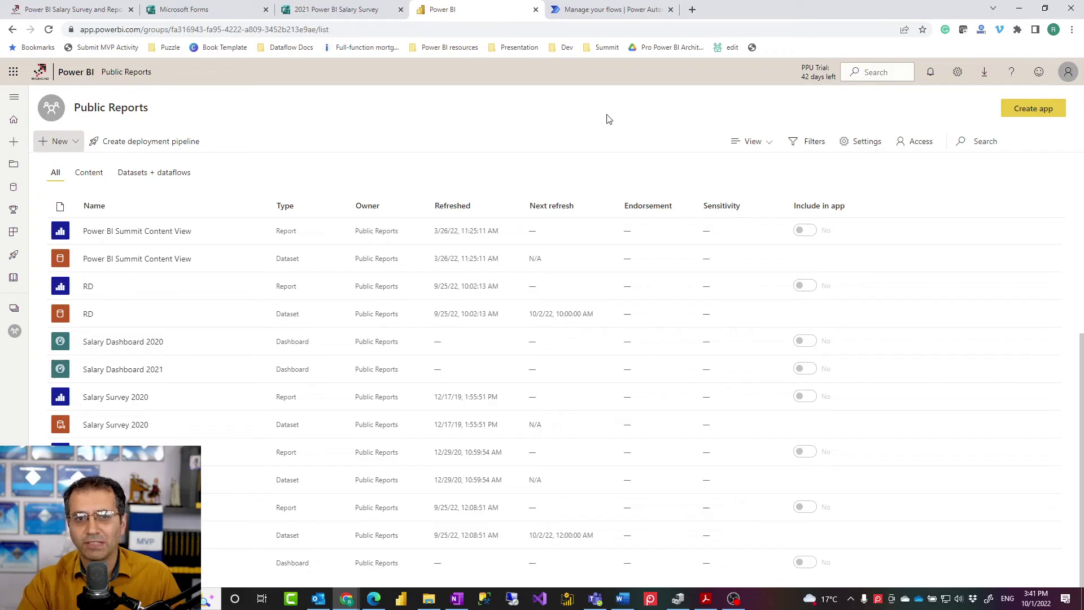
Switch to Power Automate and search the flow templates for "form power bi" to examine the matching template
click(591, 11)
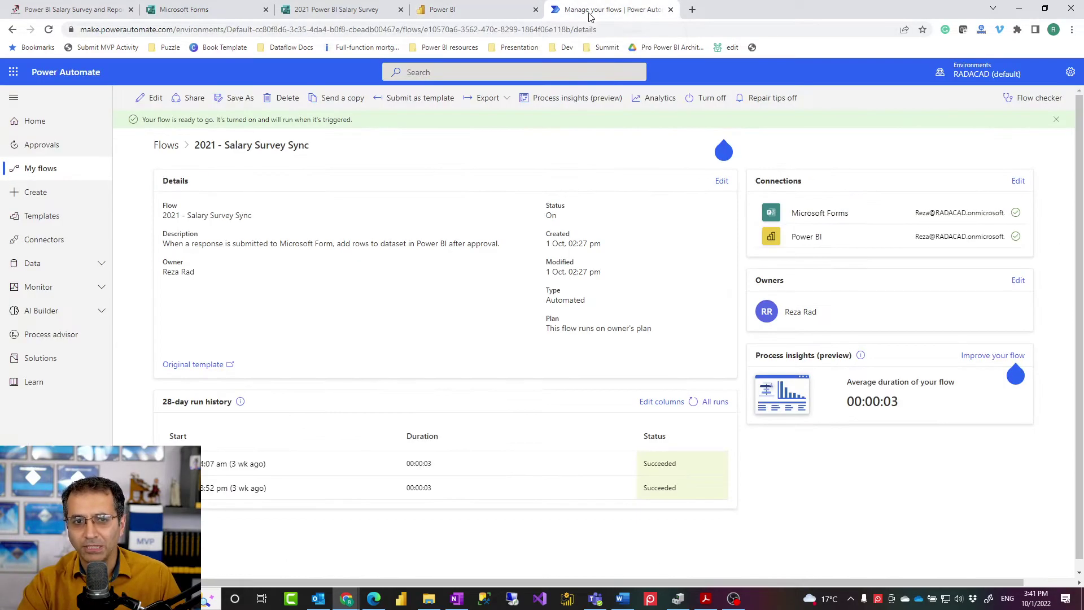
drag(175, 29, 81, 29)
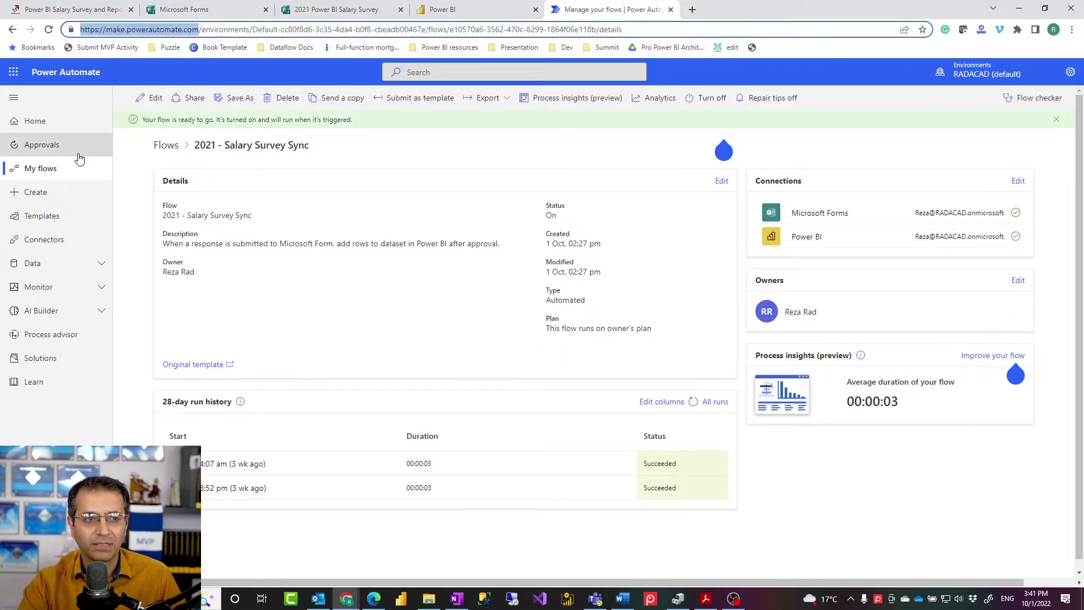
click(35, 219)
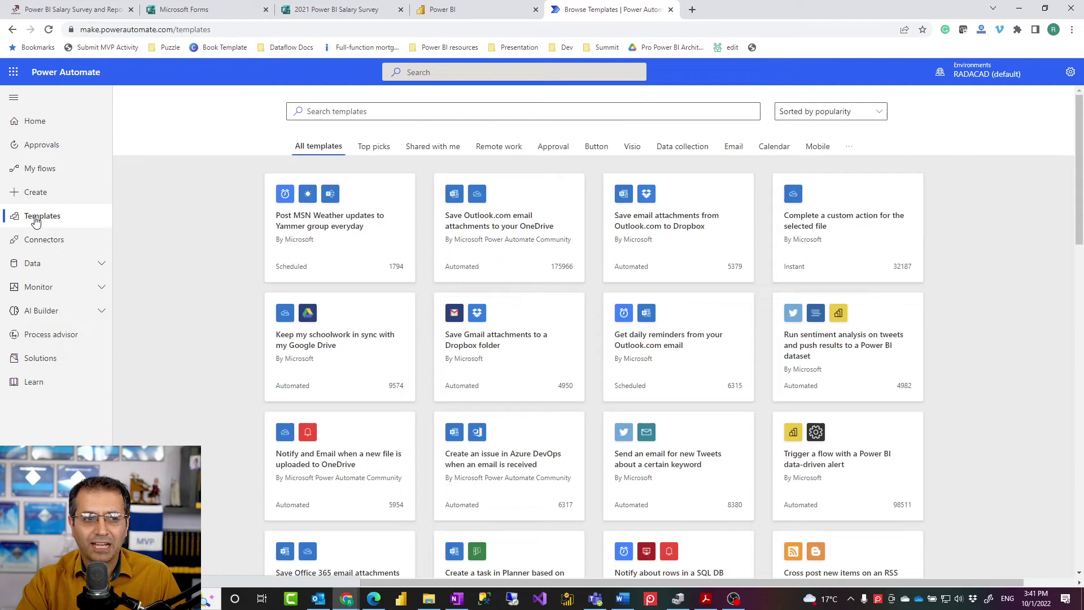
click(330, 111)
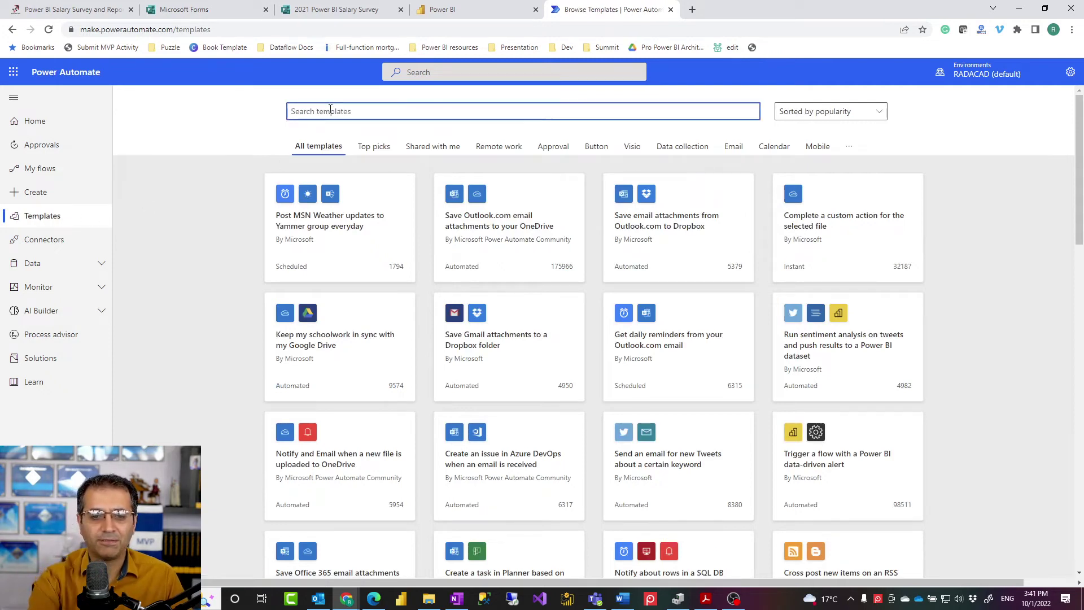
text(form)
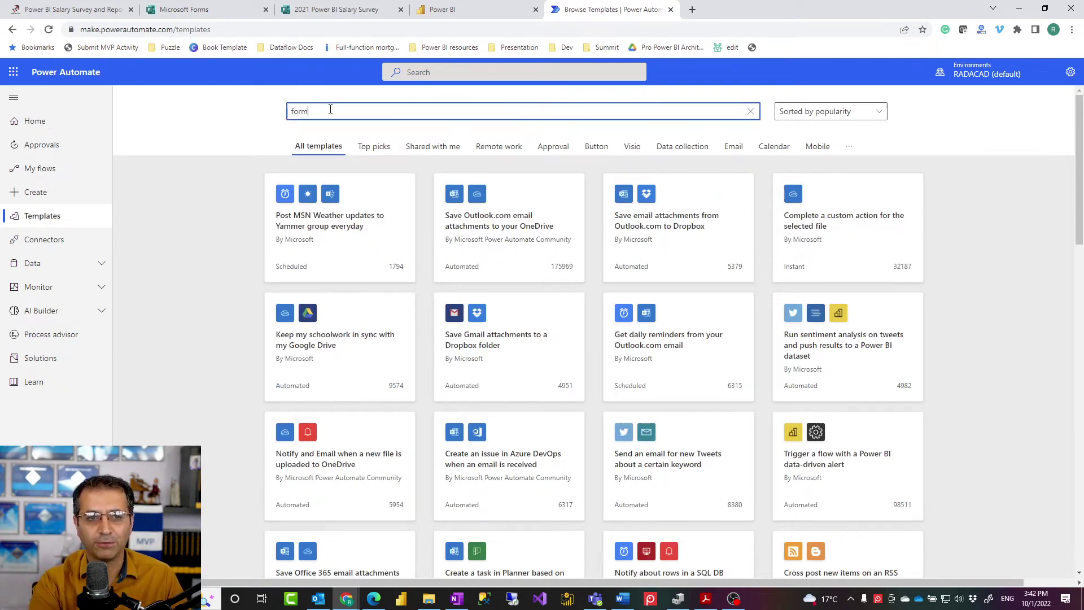
text( power bi)
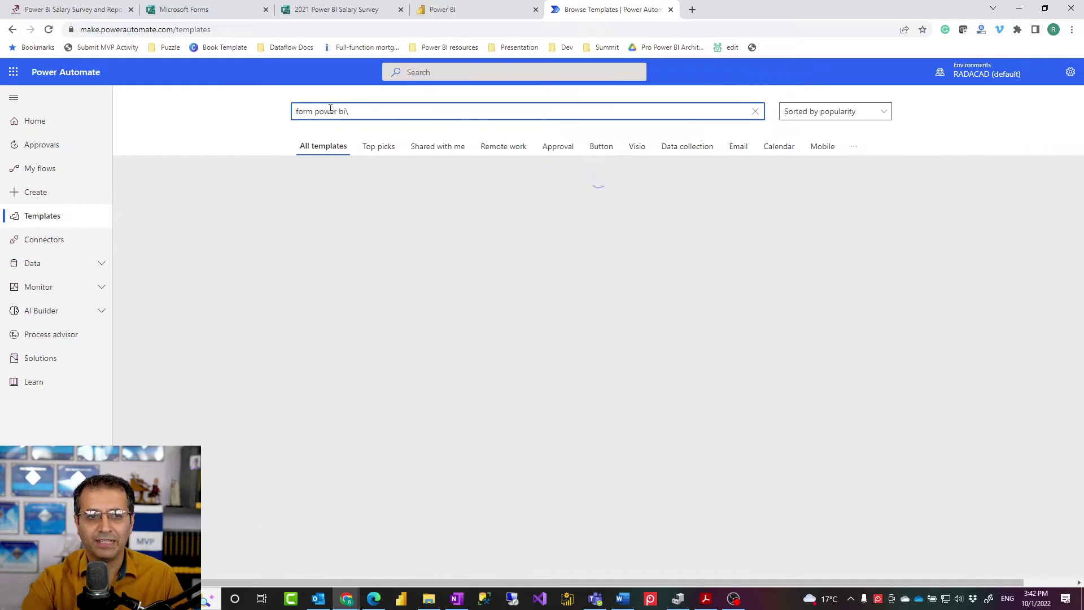
text(\)
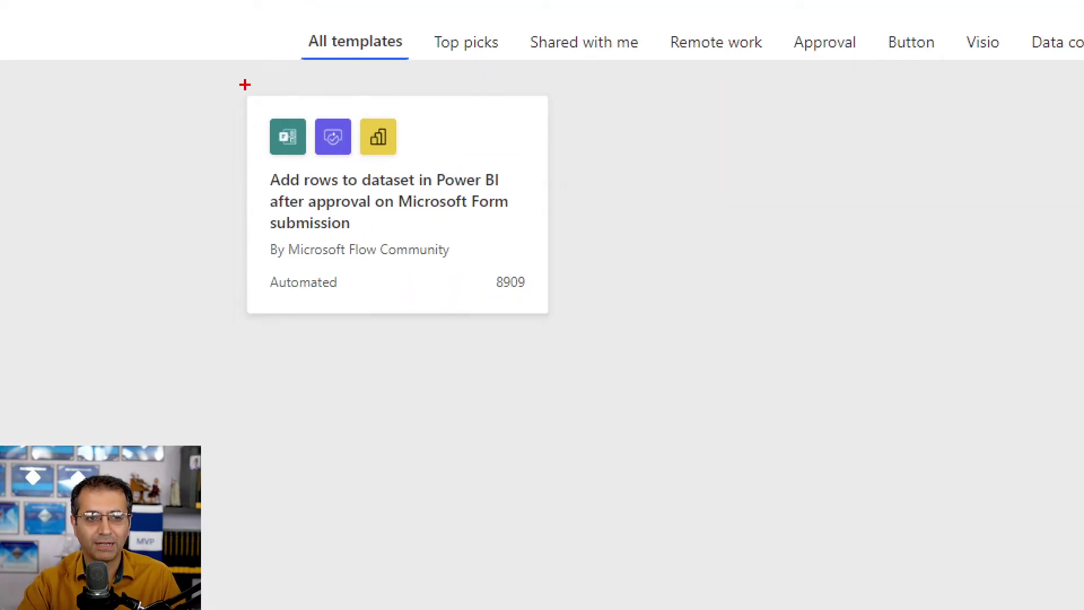
drag(230, 84, 559, 332)
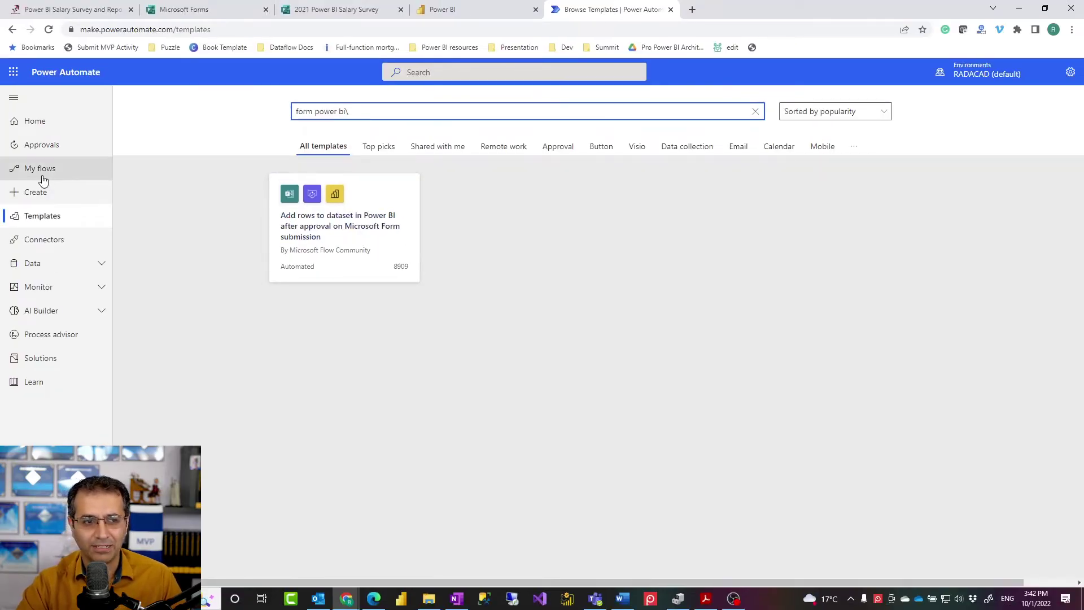
Open the 2021 - Salary Survey Sync flow for editing and inspect its new-response trigger and Get response details action
click(39, 176)
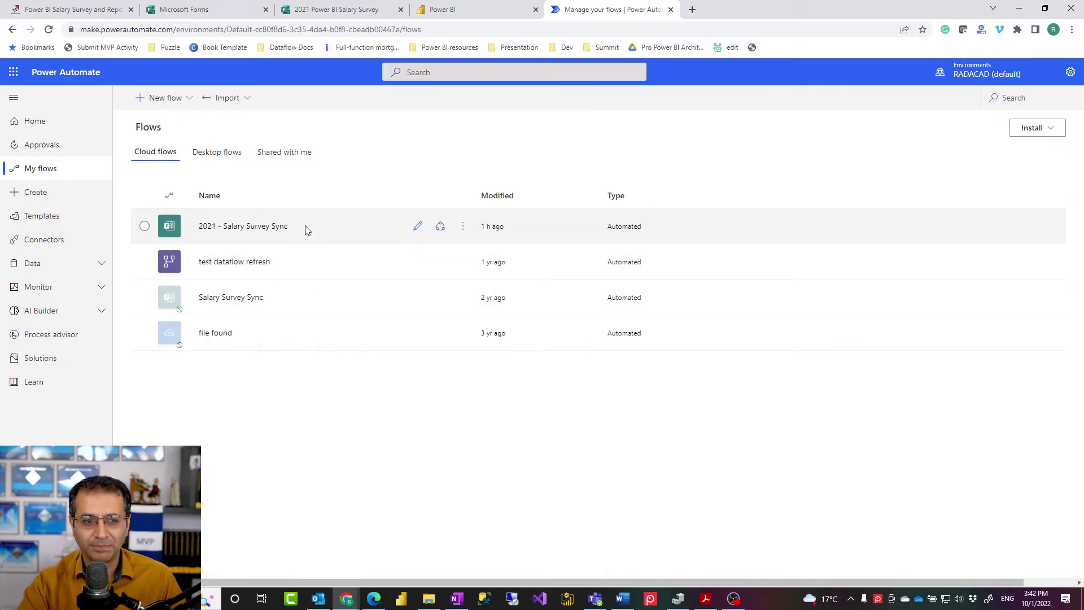
click(418, 227)
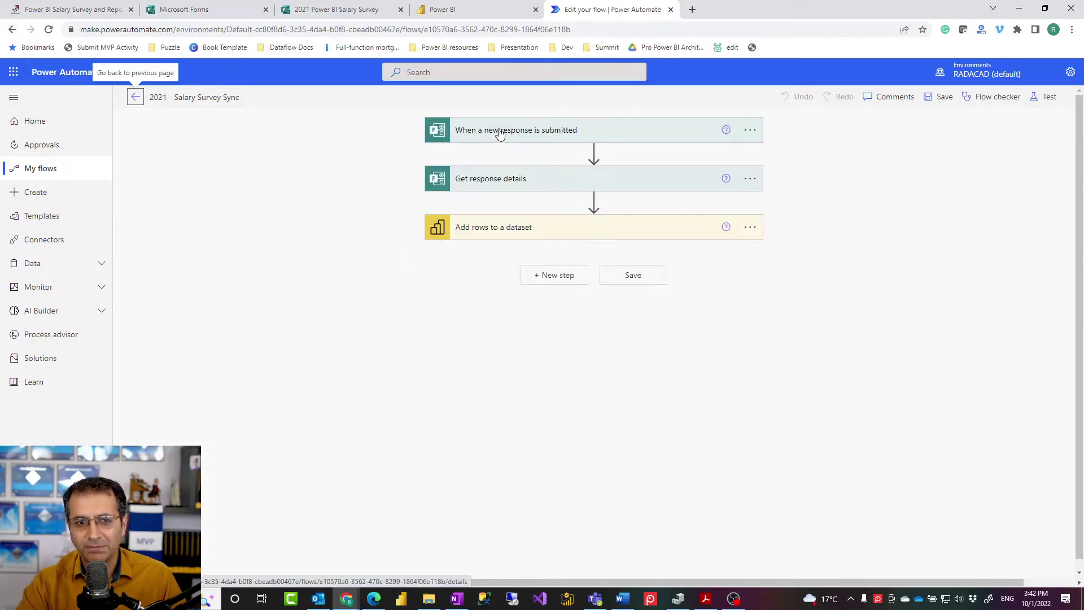
click(495, 134)
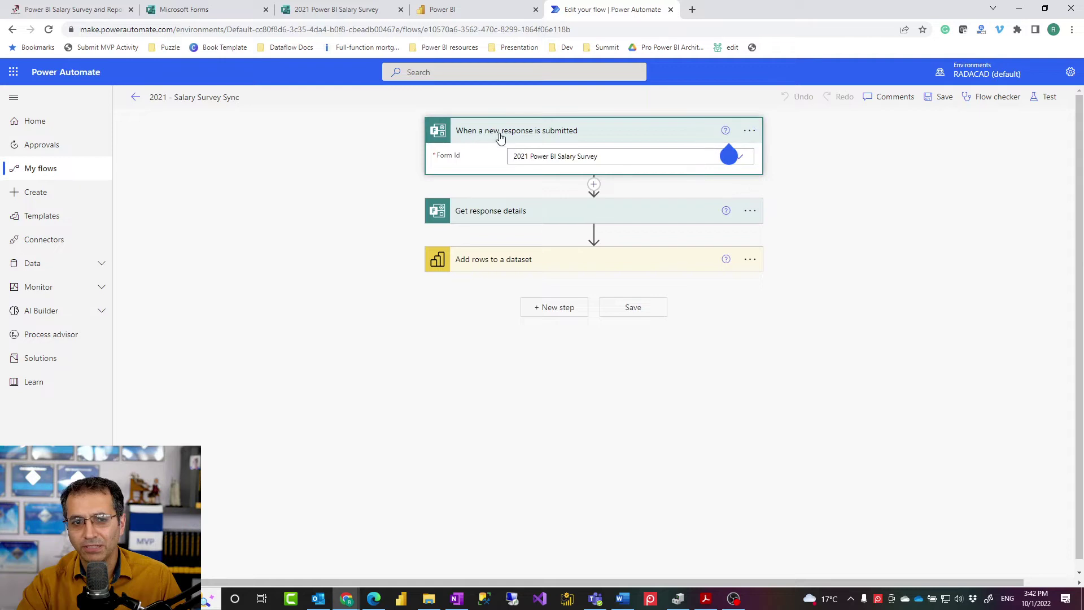
click(586, 135)
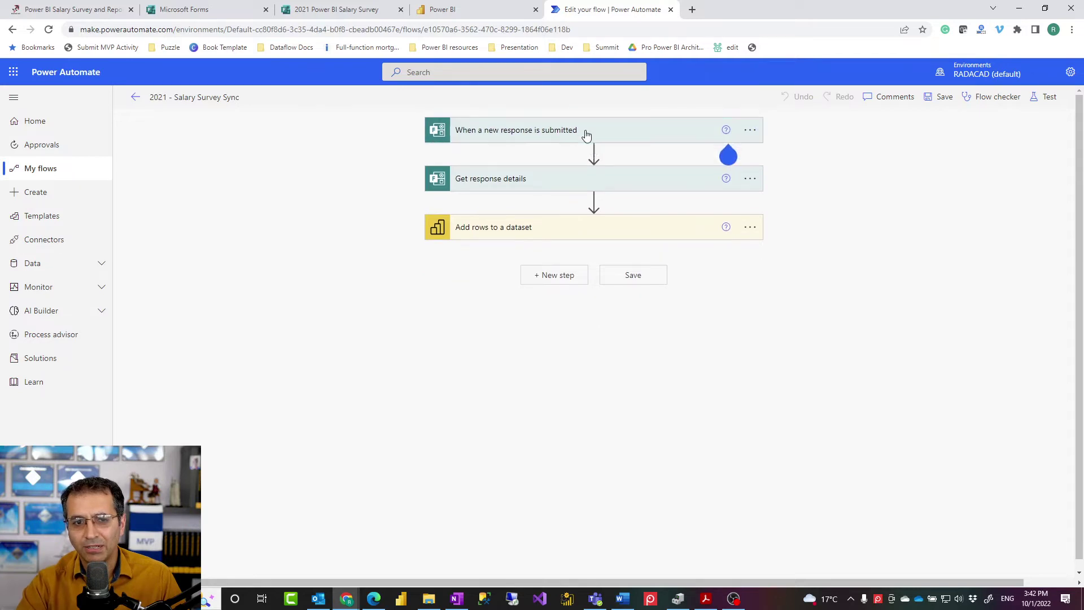
click(604, 188)
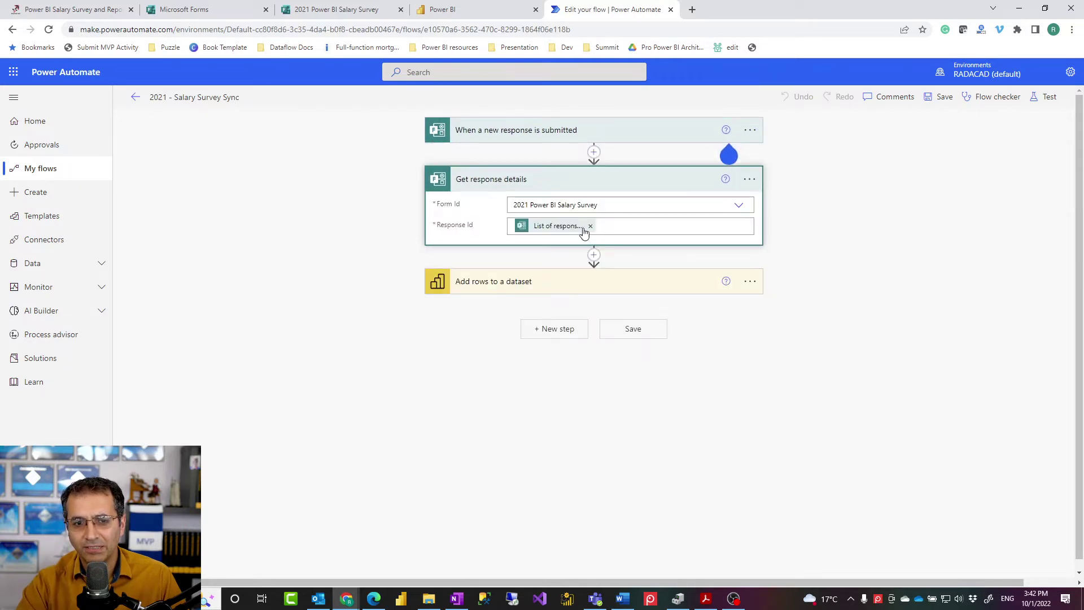
click(609, 181)
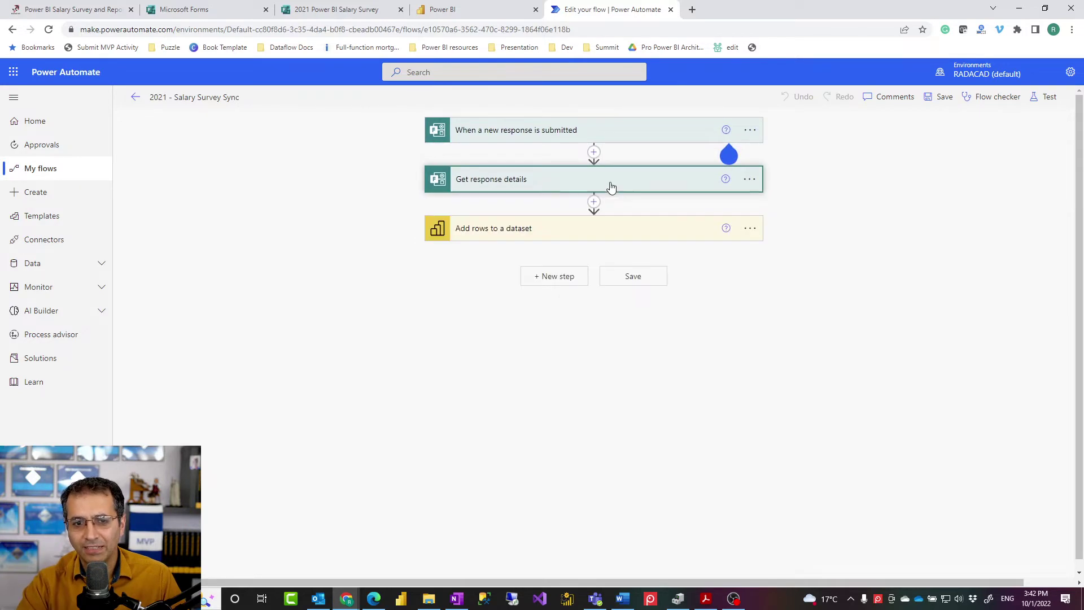
Examine the field mappings in the flow's Add rows to a dataset action, and leave the flow editor
click(599, 236)
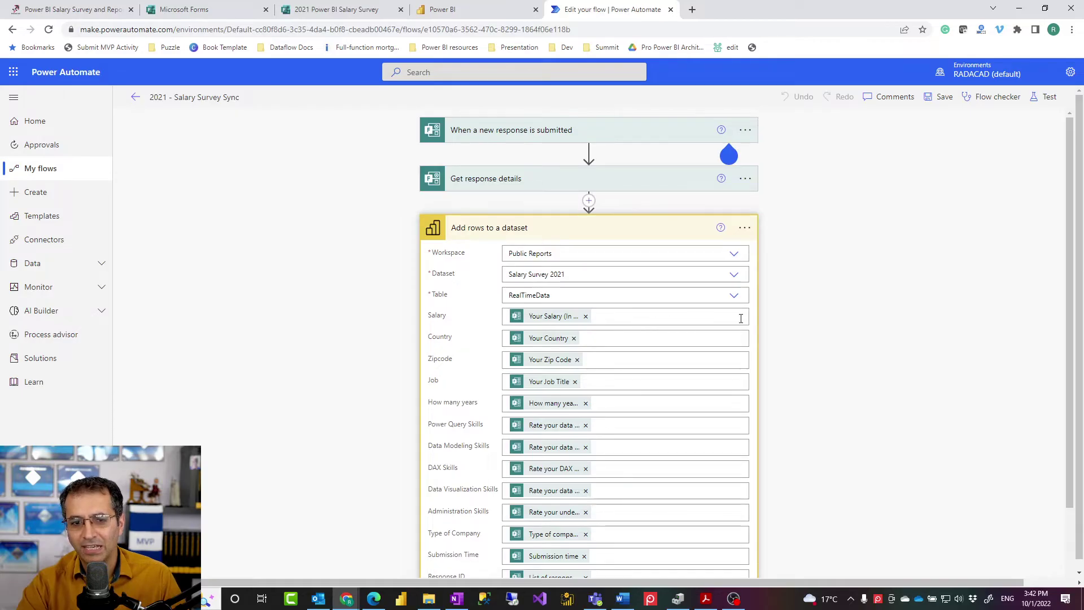
scroll(717, 296, down, 1)
scroll(677, 282, down, 1)
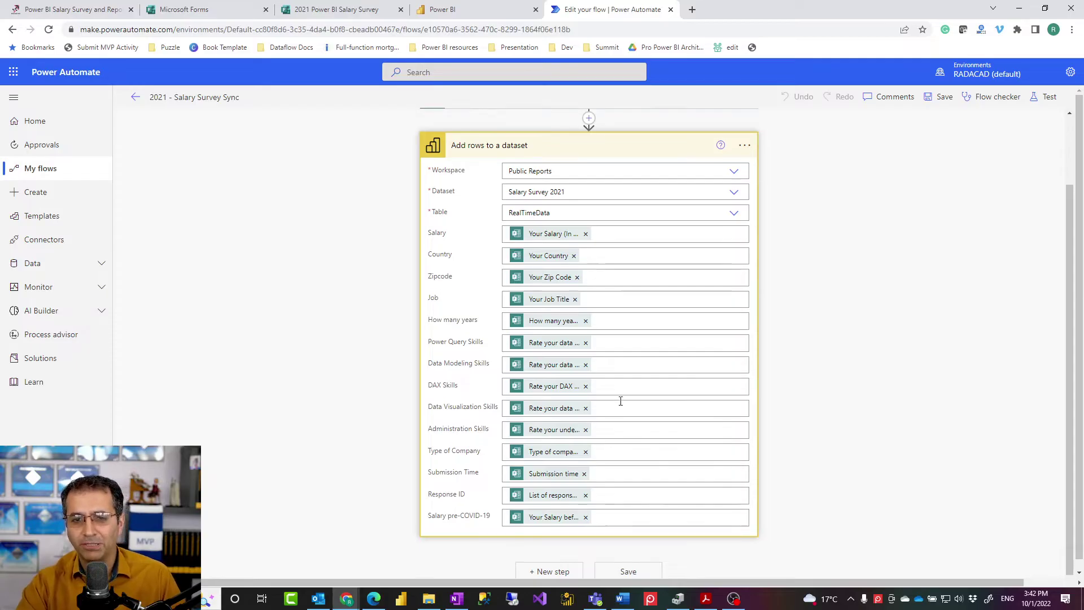
scroll(609, 398, up, 2)
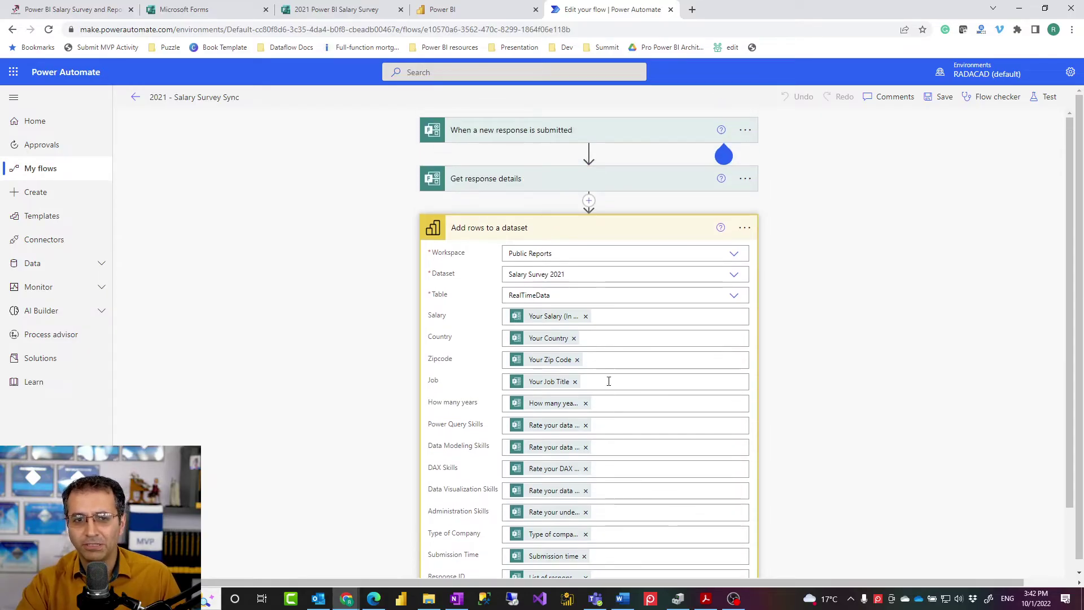
click(134, 98)
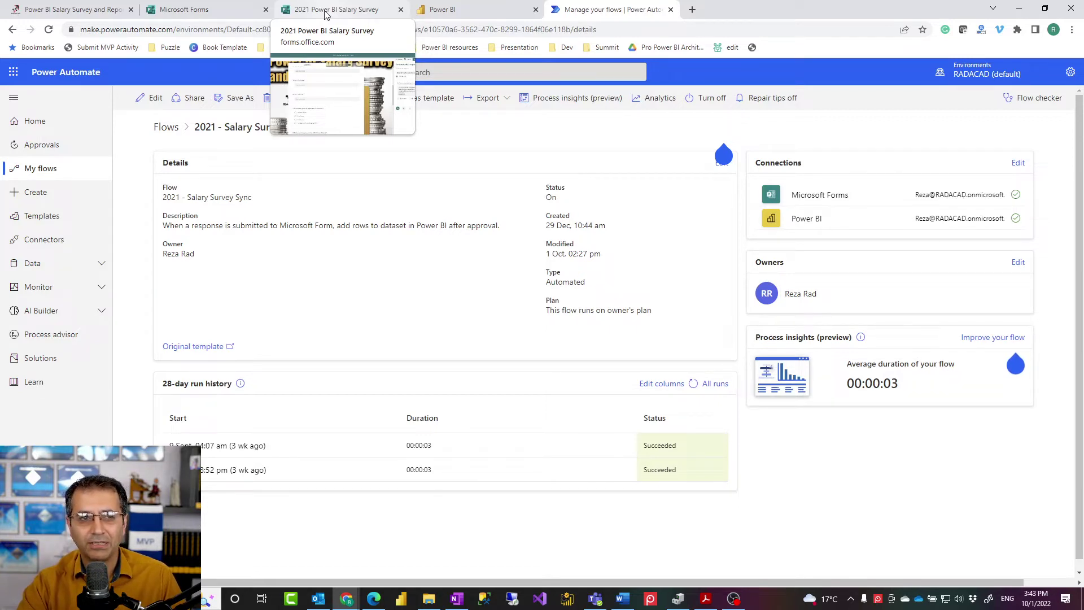
Switch to Power BI and create a dashboard named test in the Public Reports workspace
click(450, 12)
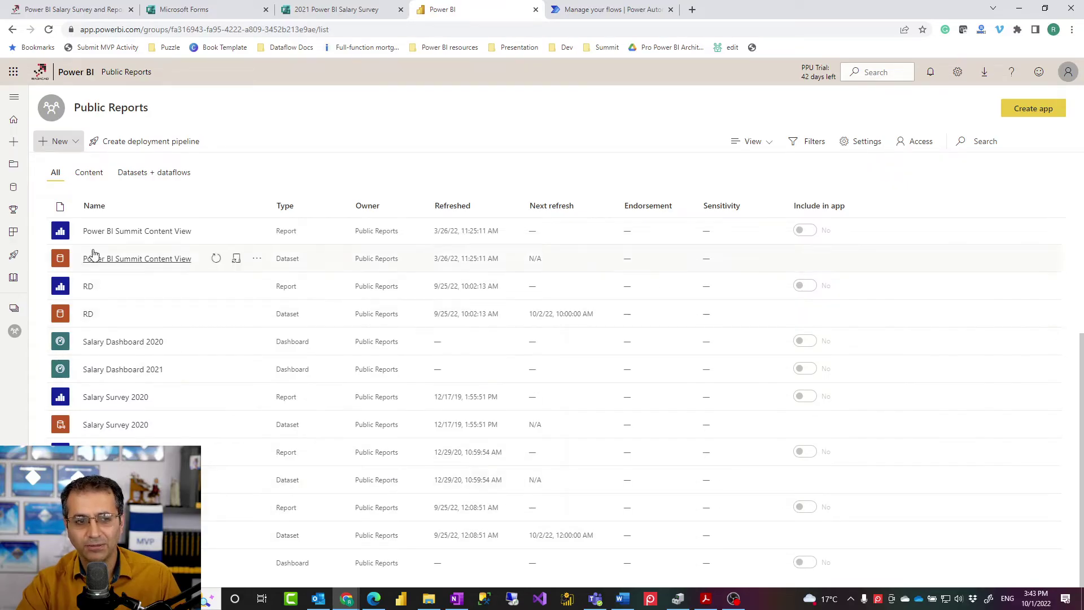
click(73, 143)
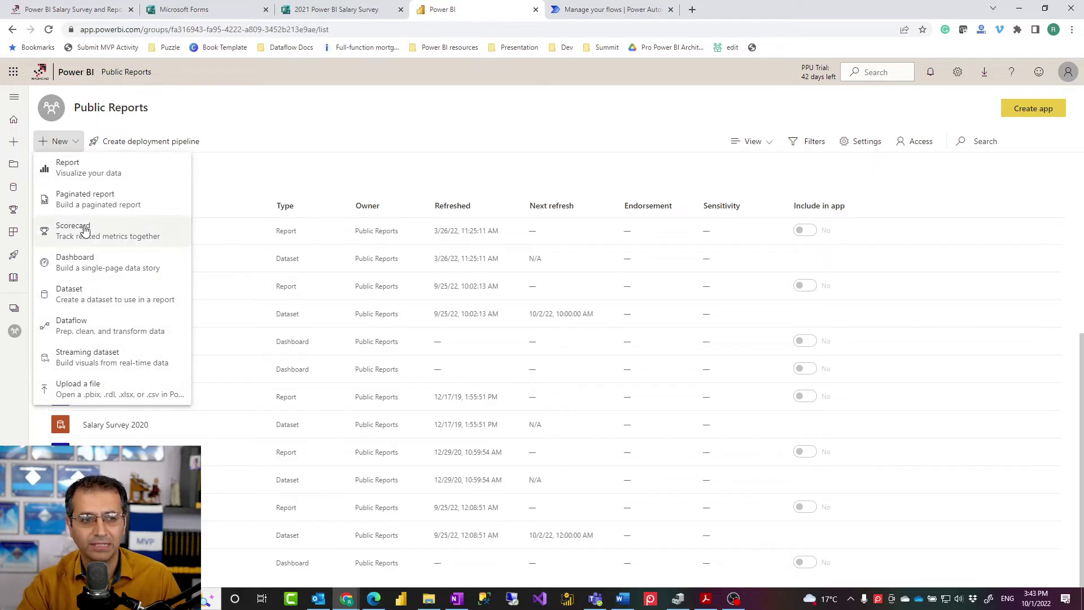
click(77, 276)
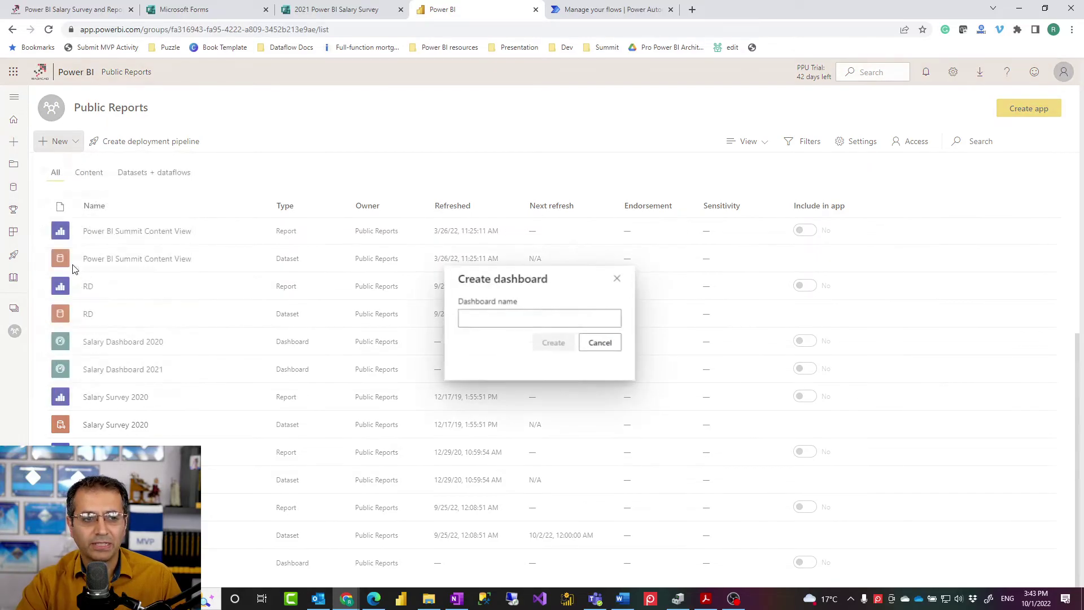
text(test)
click(559, 347)
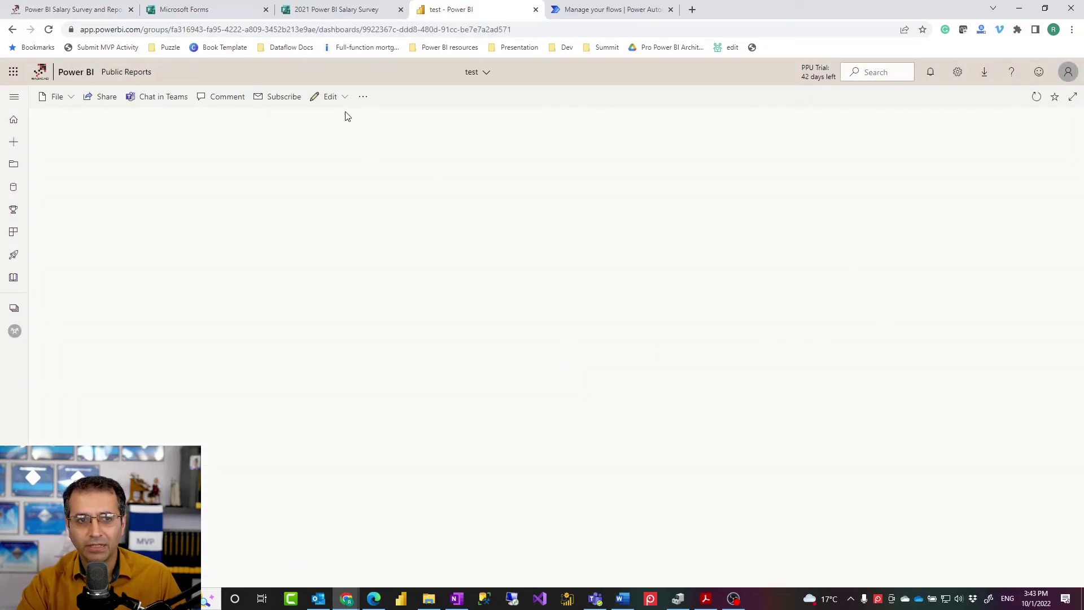
Start adding a custom streaming data tile to the test dashboard, based on the Salary Survey 2021 dataset
click(342, 101)
click(339, 118)
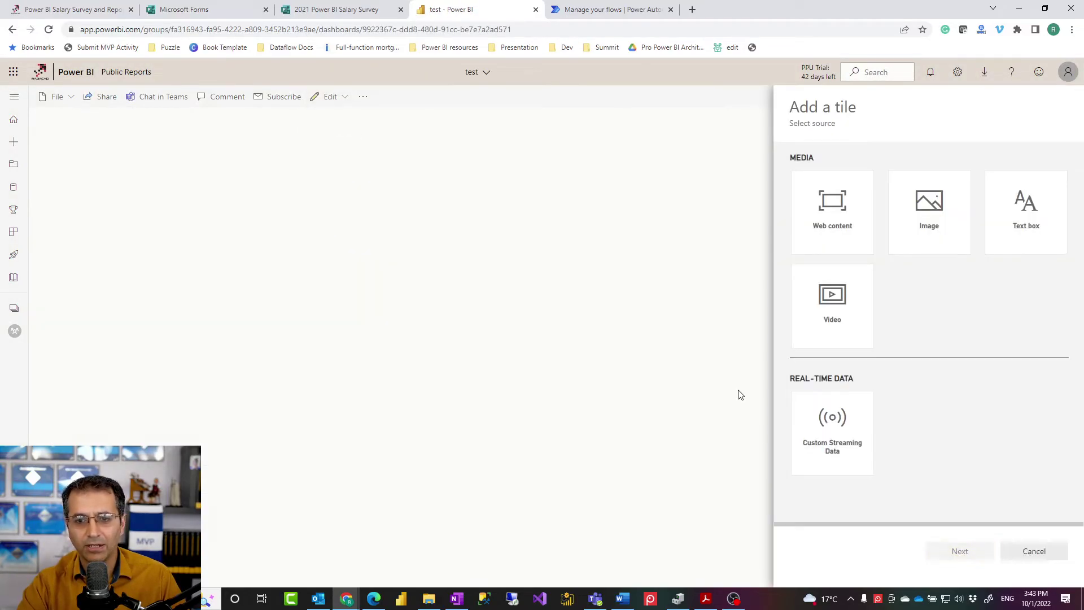
click(830, 443)
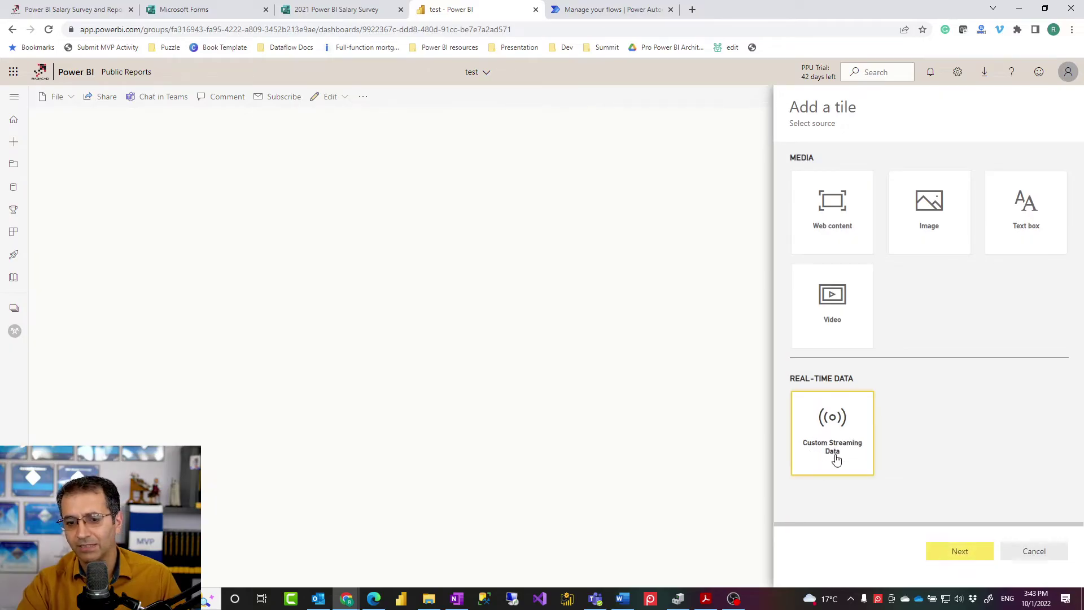
click(957, 551)
click(952, 242)
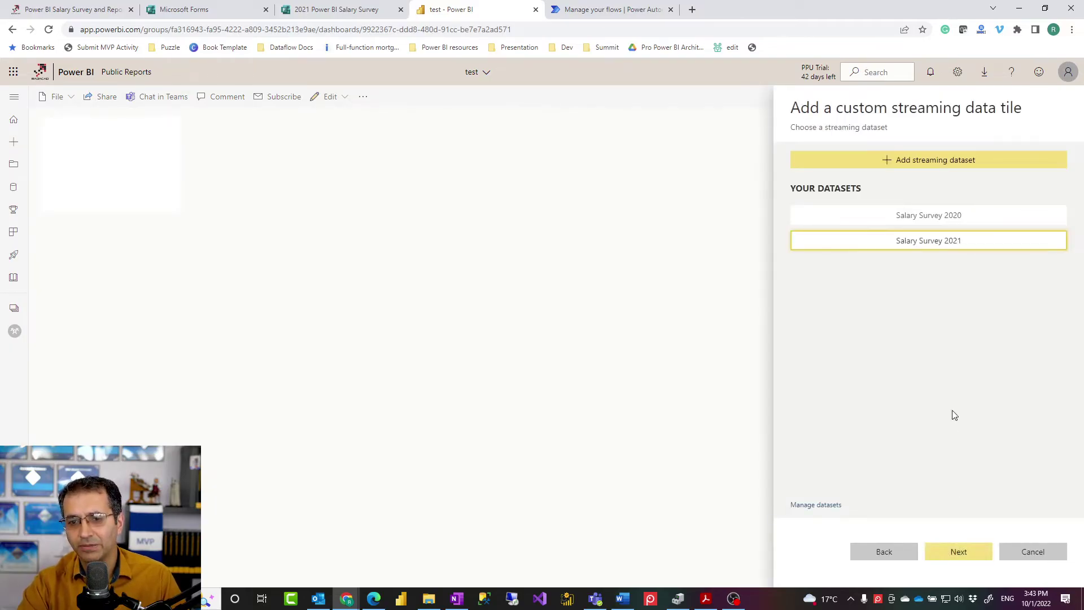
click(958, 559)
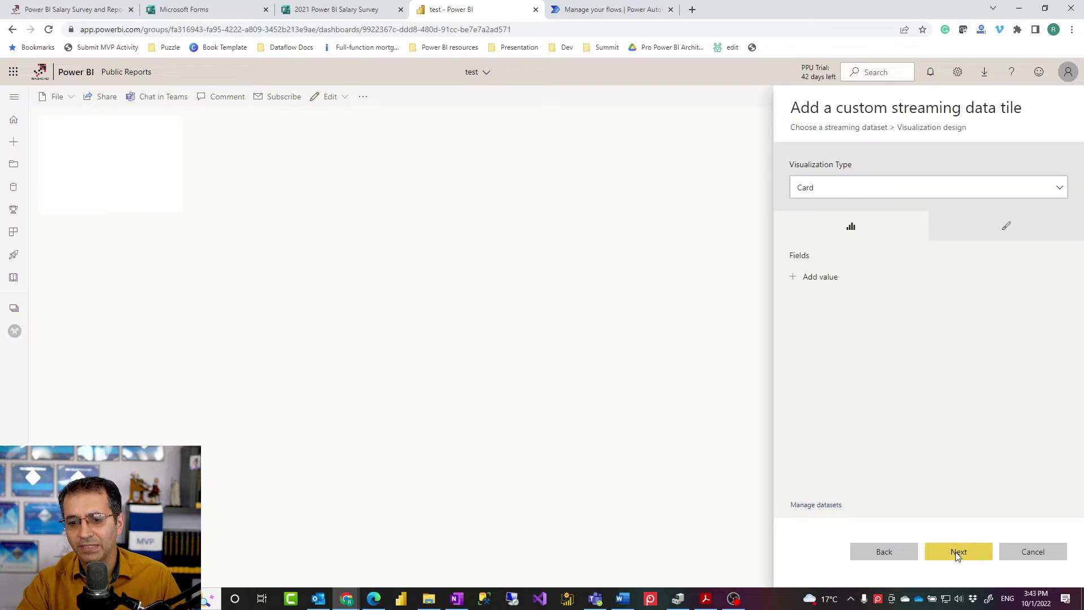
Examine the visualization types offered for the streaming data tile, and cancel adding the tile
click(893, 188)
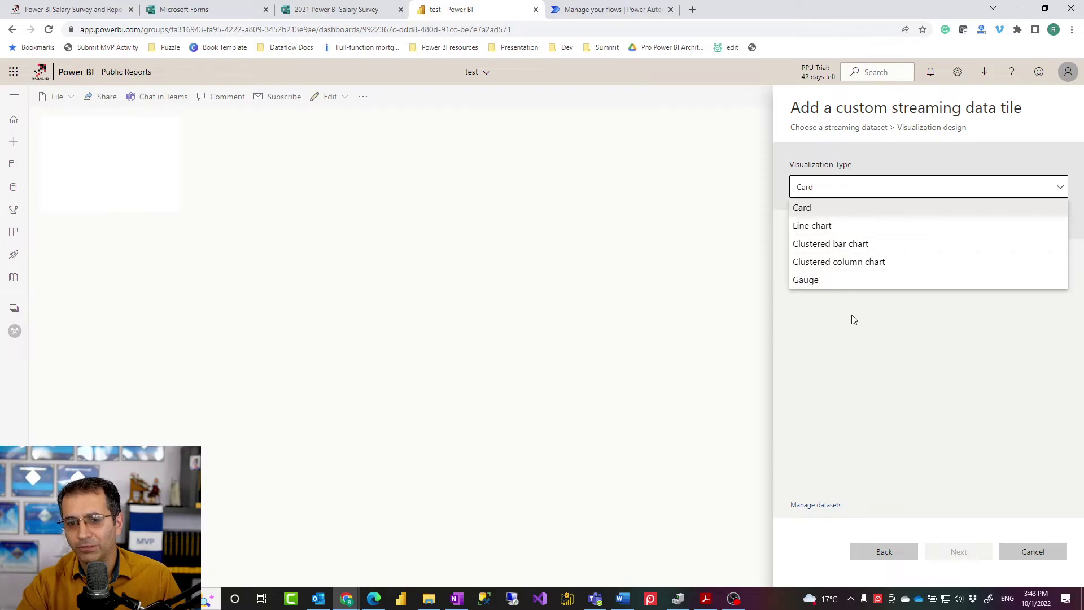
click(860, 341)
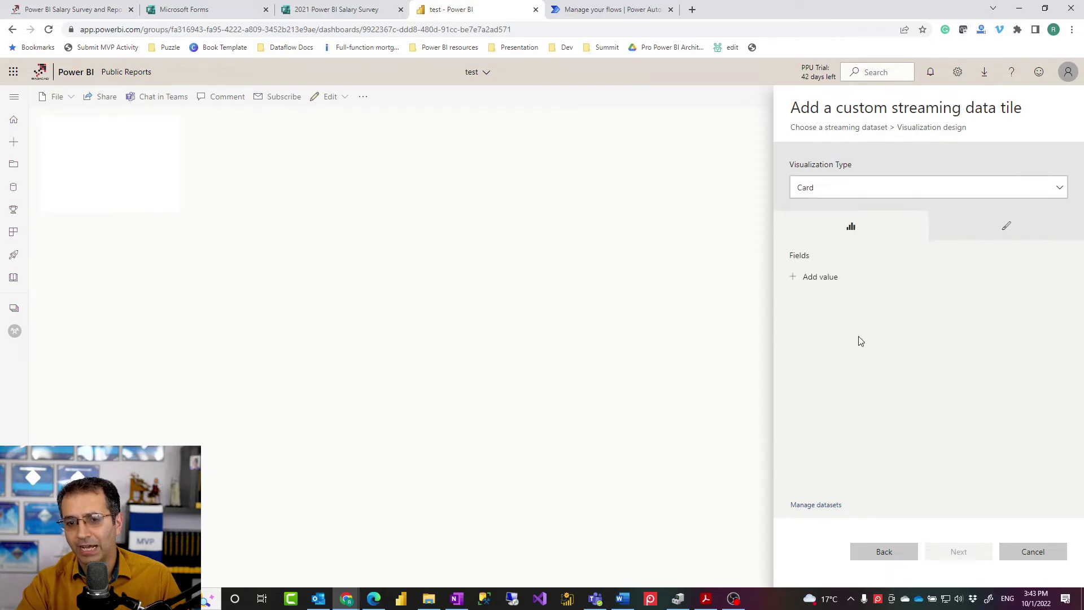
click(1060, 189)
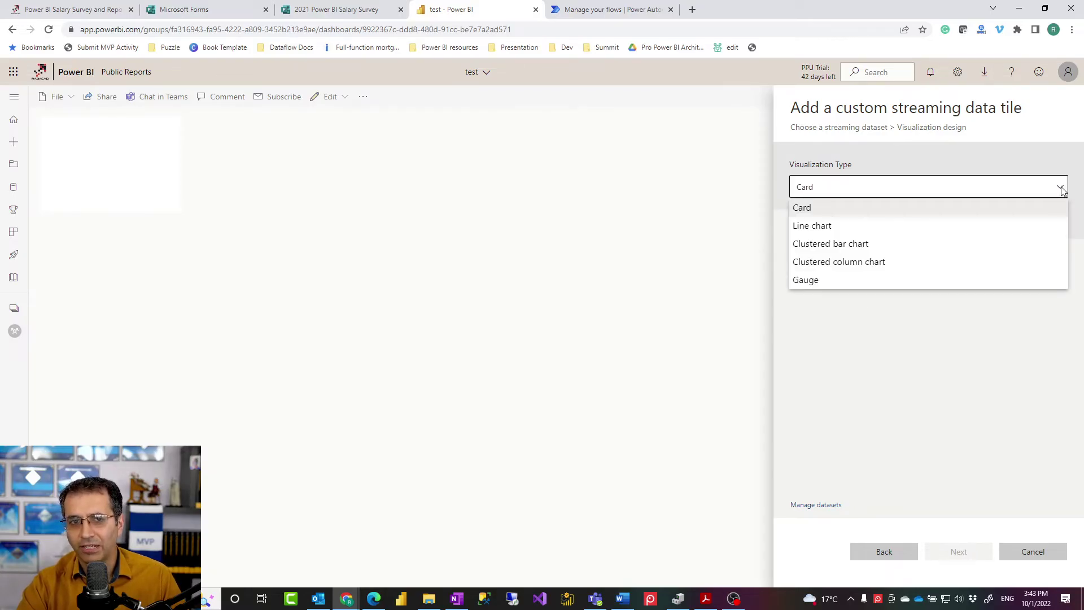
click(958, 380)
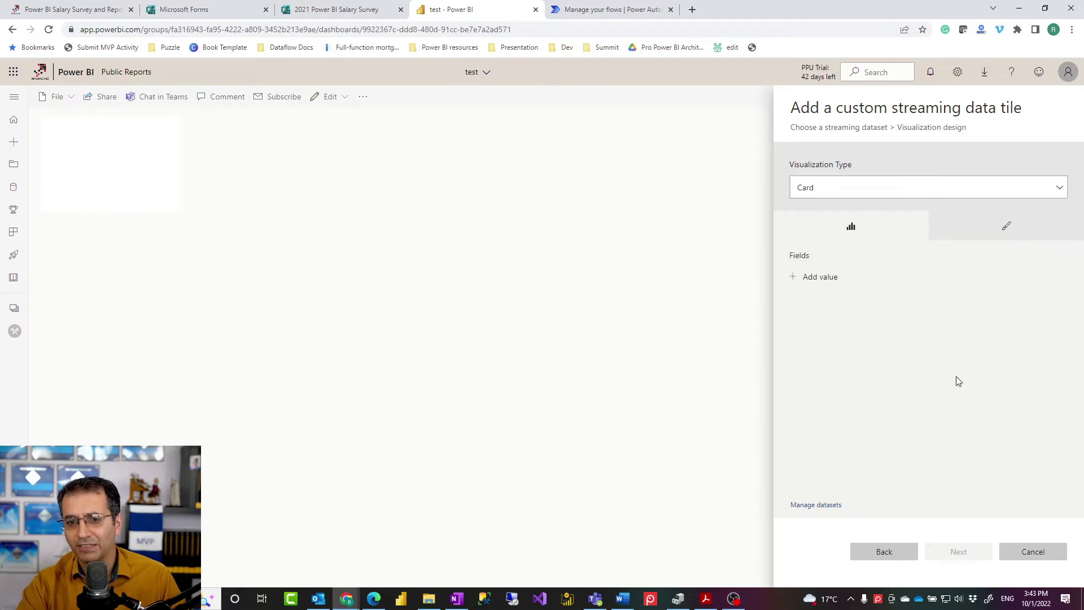
click(1031, 561)
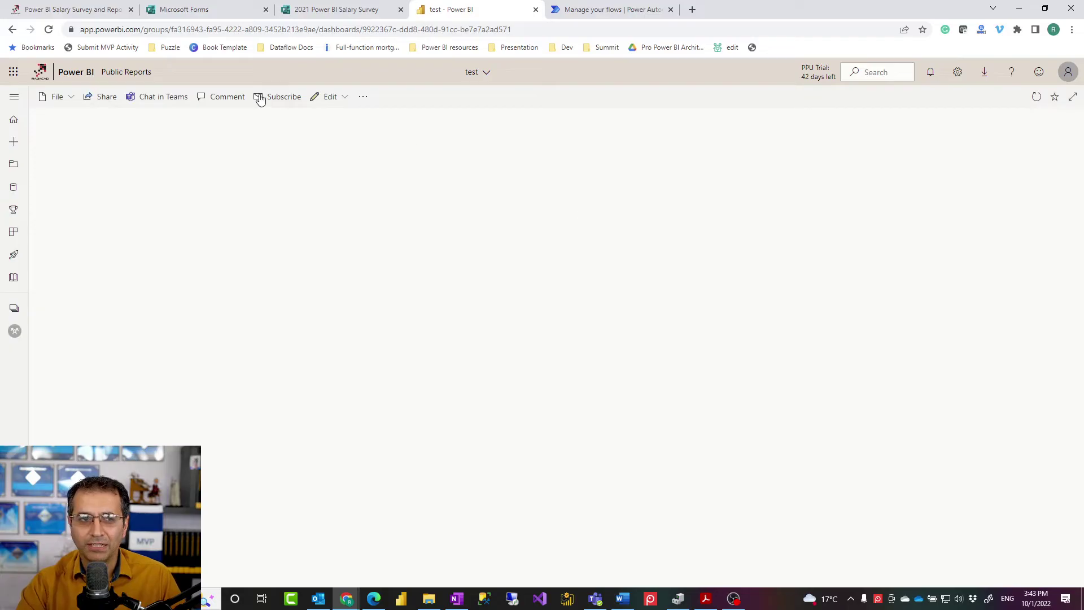
Return to the Public Reports workspace, examine the data source options for a new streaming dataset, and cancel its creation
click(126, 72)
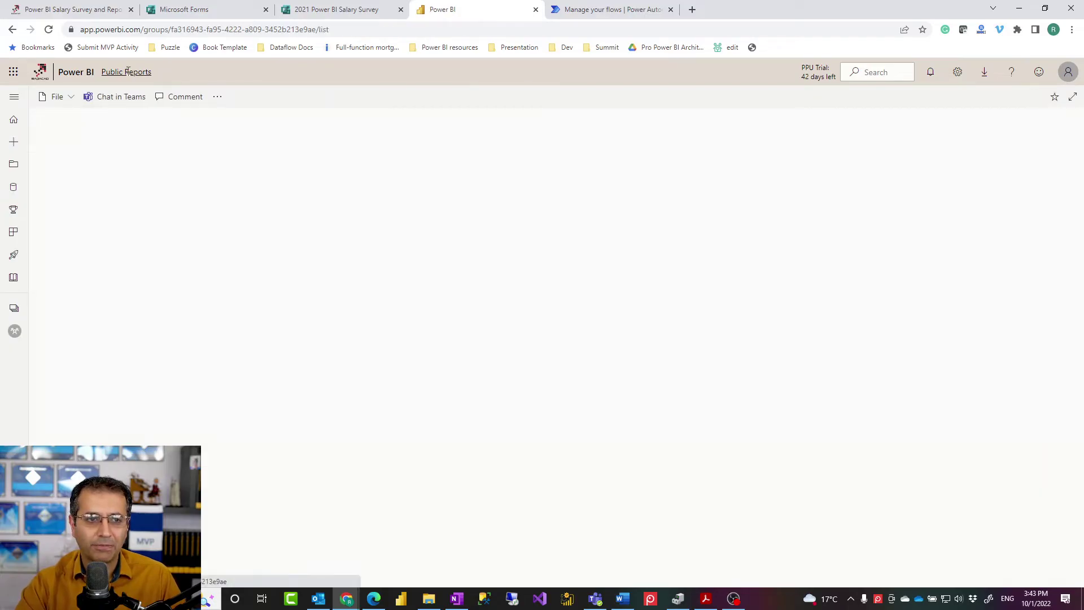
scroll(141, 376, down, 3)
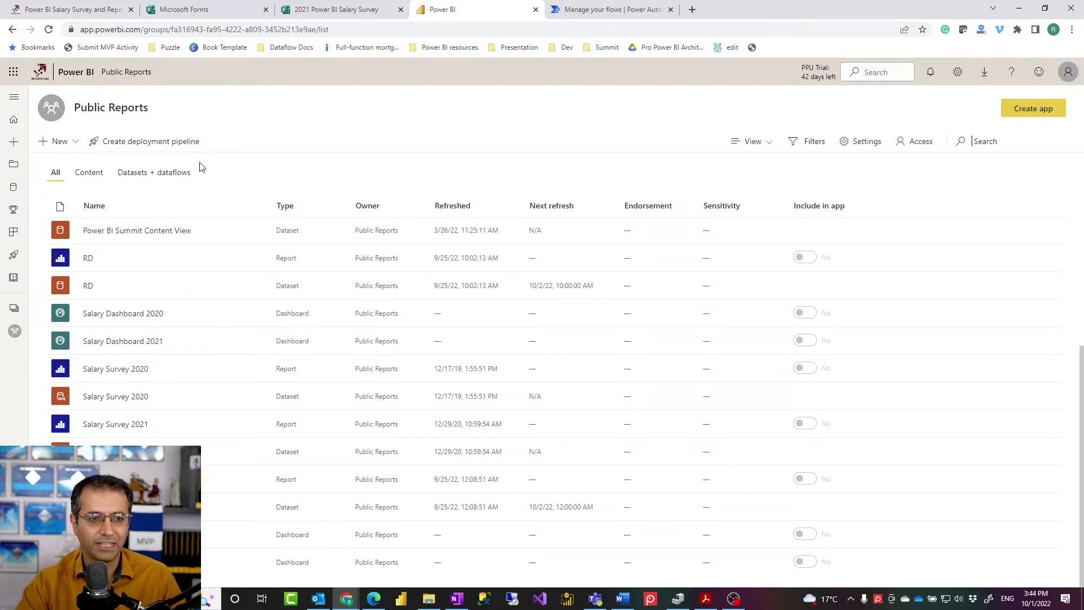
click(76, 143)
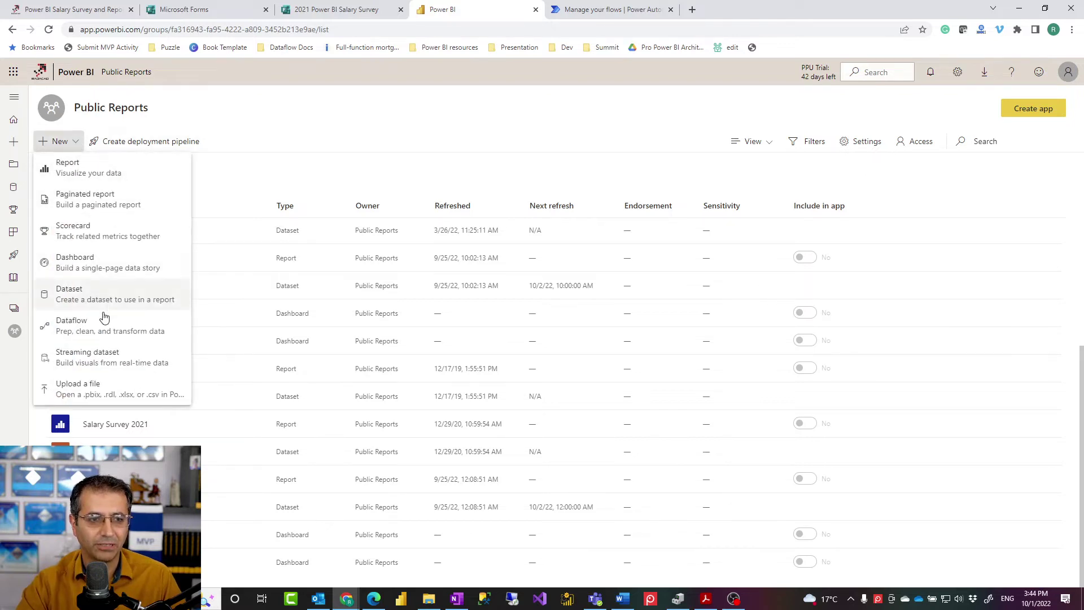
click(96, 357)
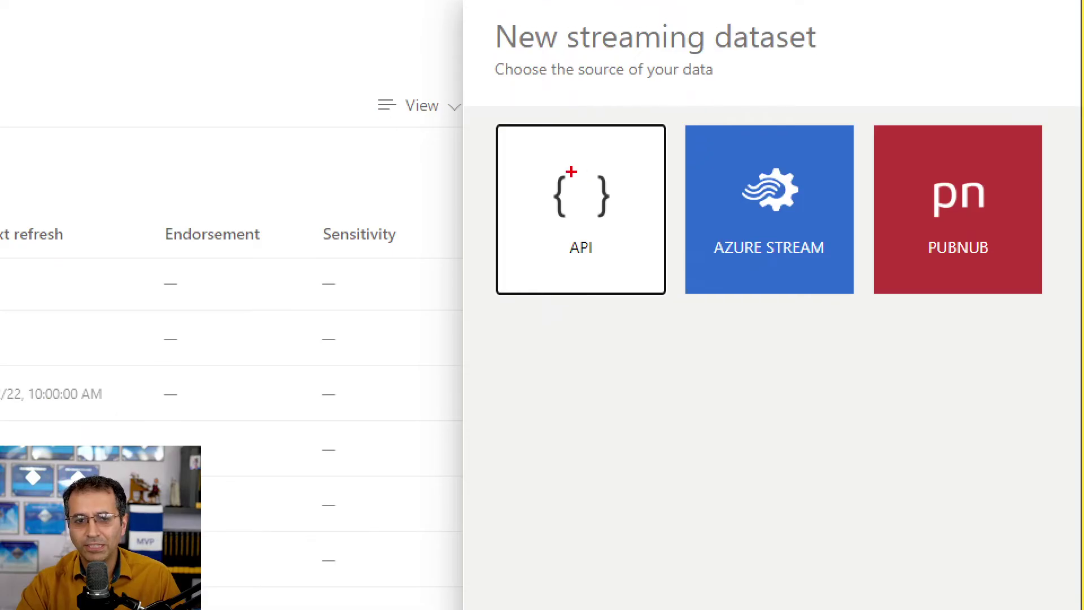
mouse_move(474, 103)
mouse_down()
mouse_move(561, 175)
mouse_move(1062, 341)
mouse_up()
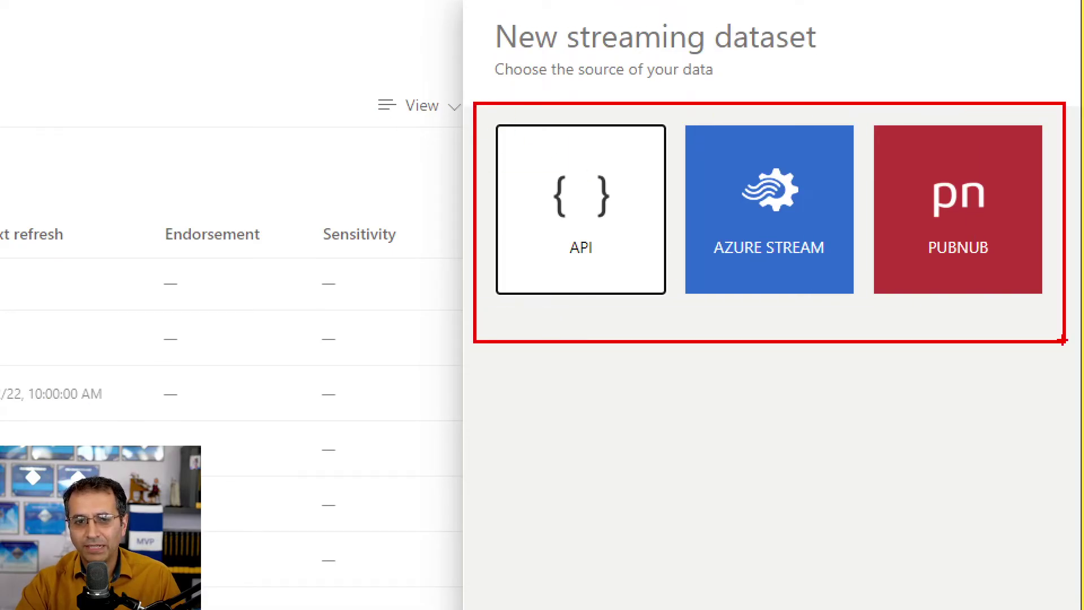
drag(485, 115, 672, 315)
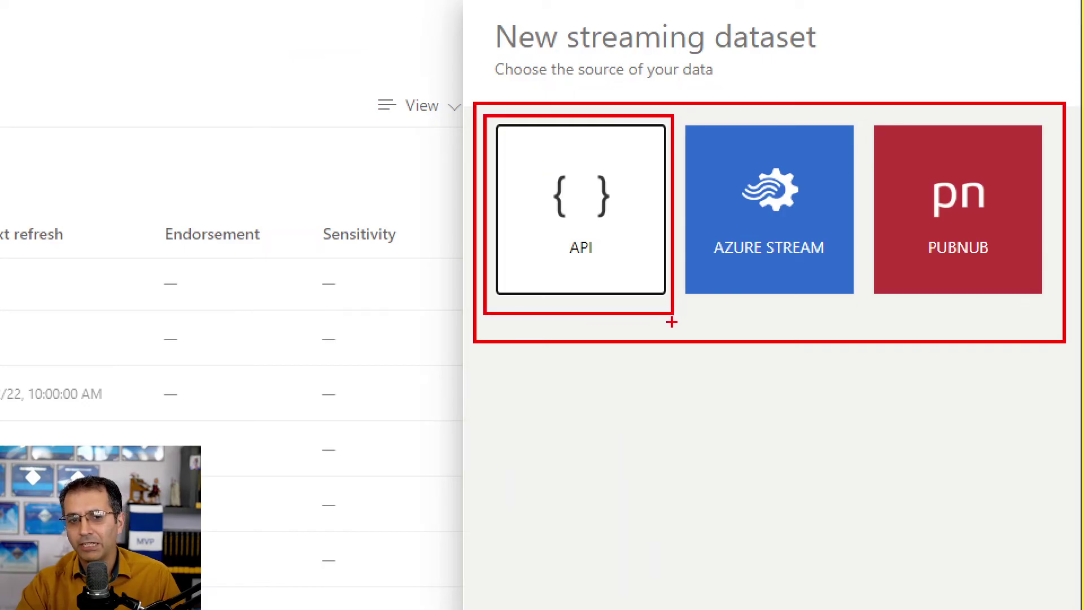
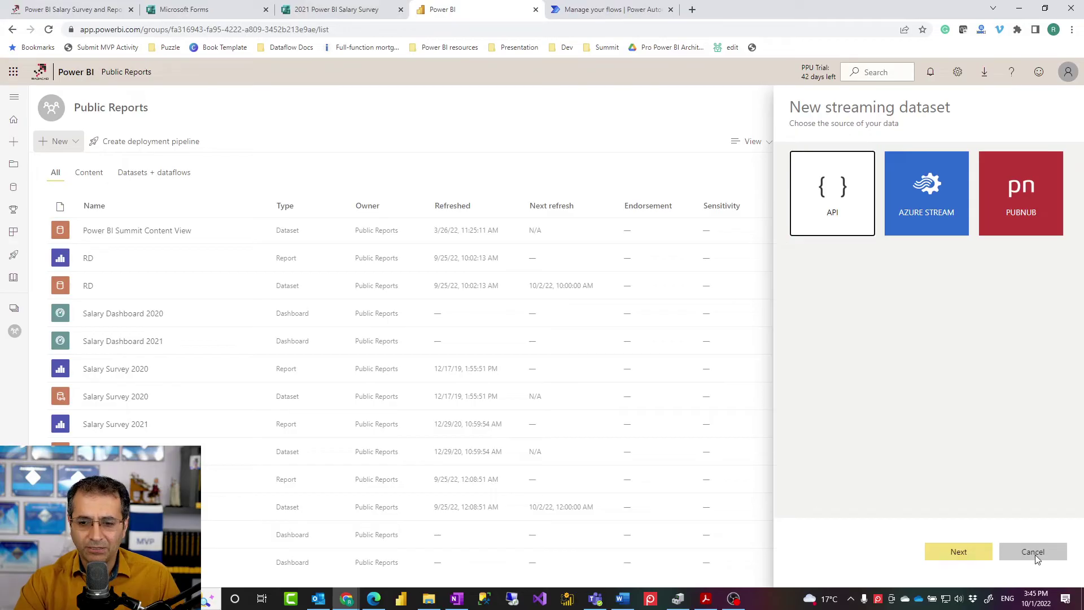
click(1030, 552)
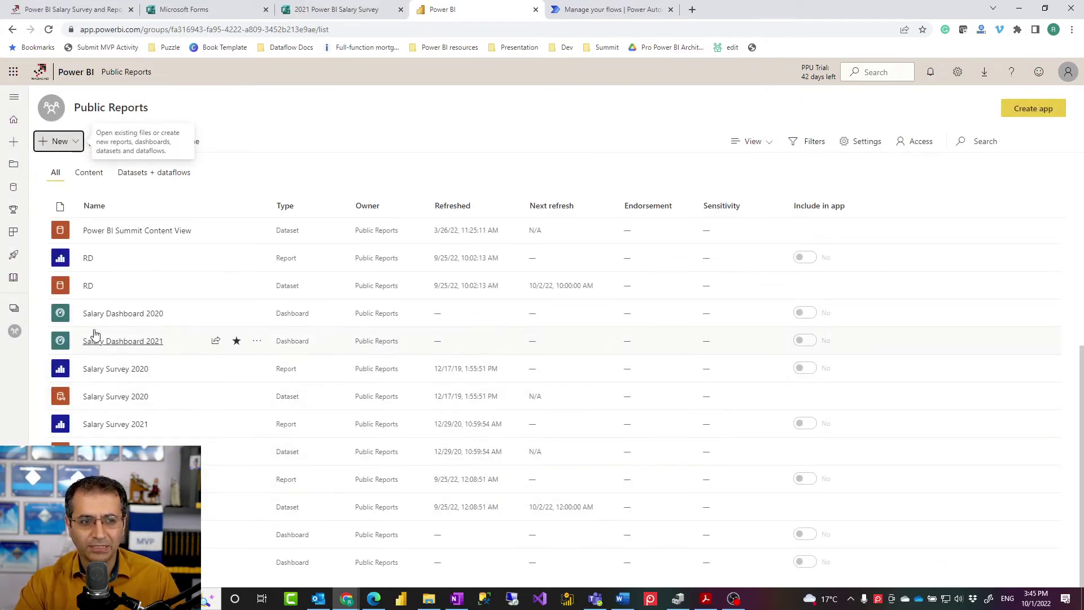
Start a new streaming dataset with API as its source and examine the Historic data analysis setting
click(75, 142)
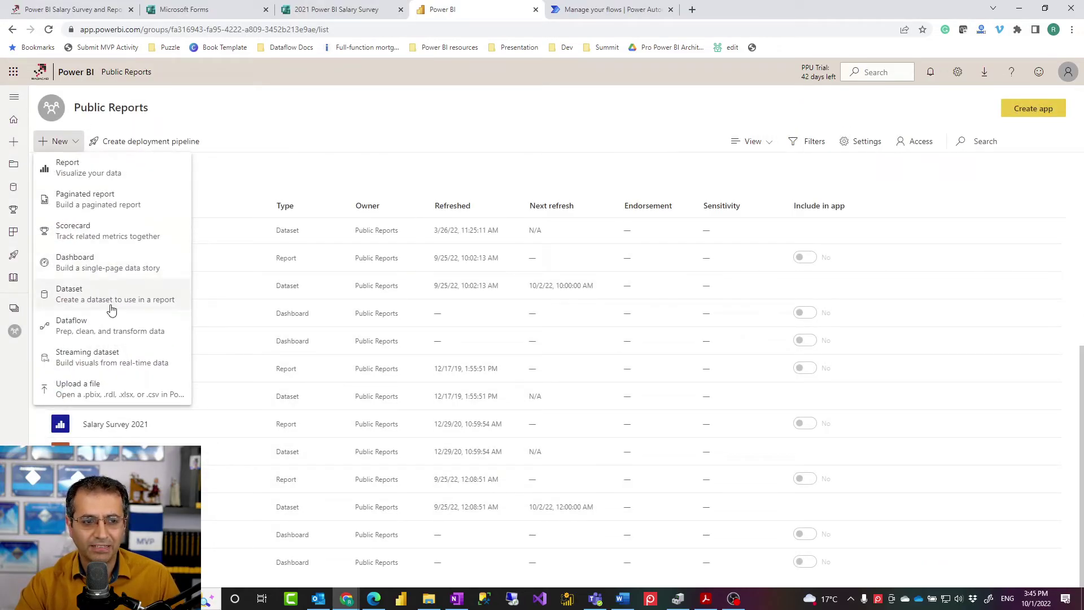
click(89, 362)
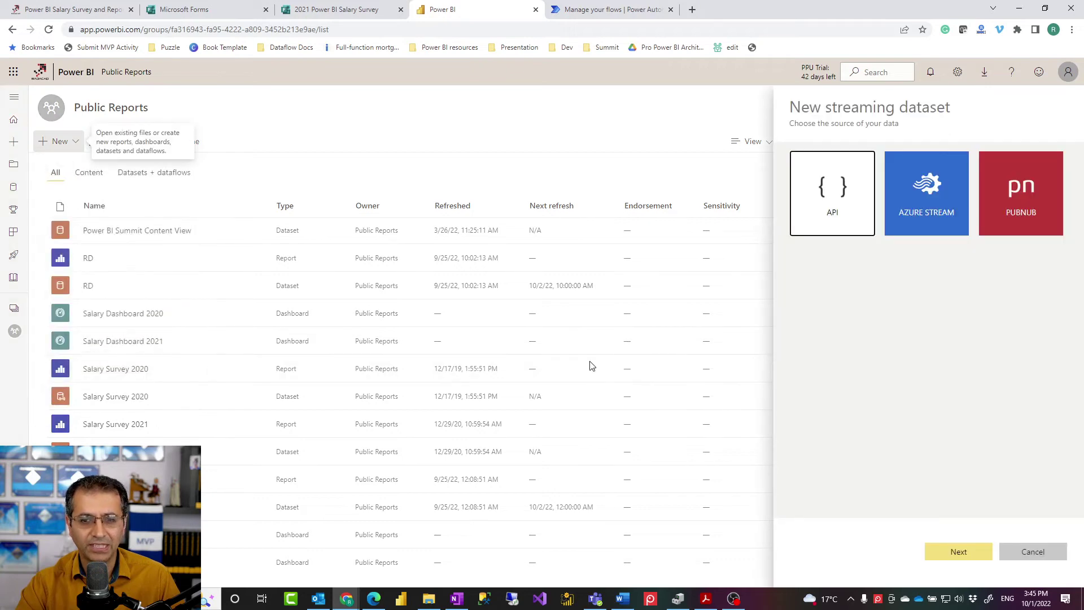
click(961, 561)
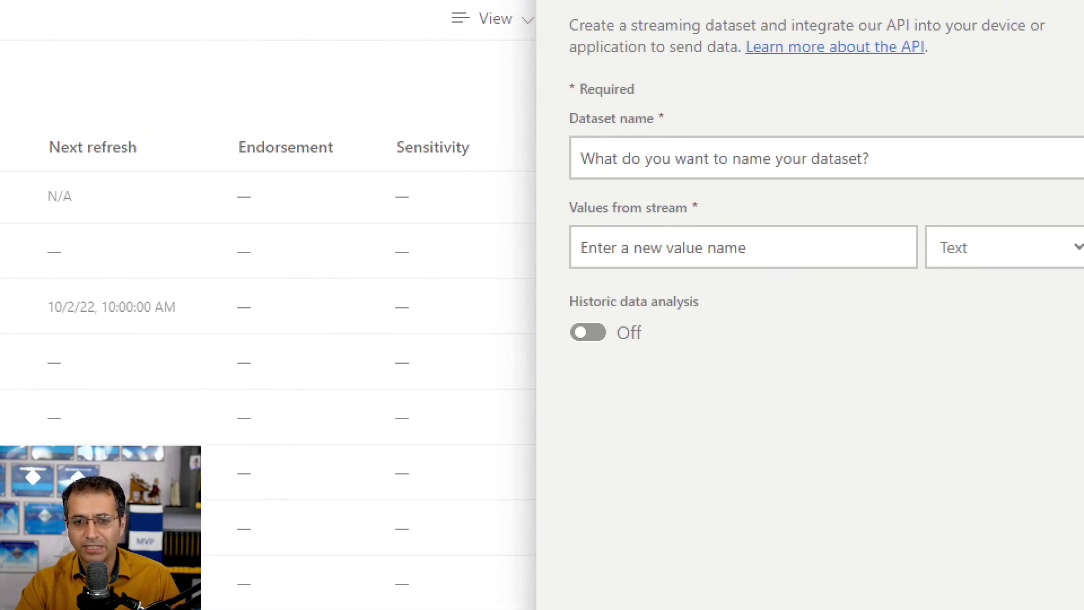
mouse_move(479, 289)
mouse_down()
mouse_move(617, 375)
mouse_move(670, 362)
mouse_up()
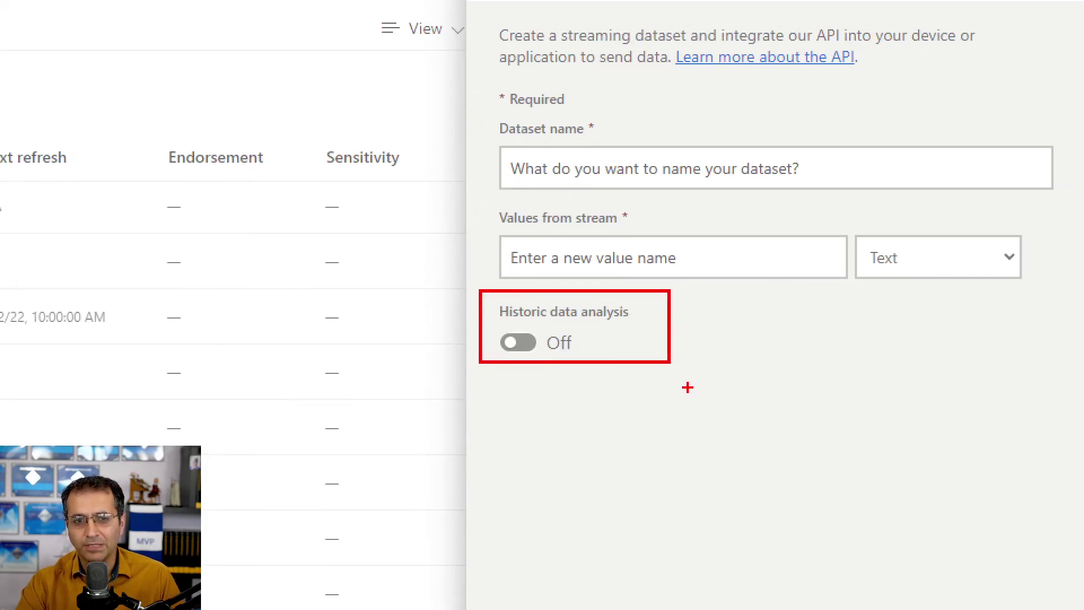